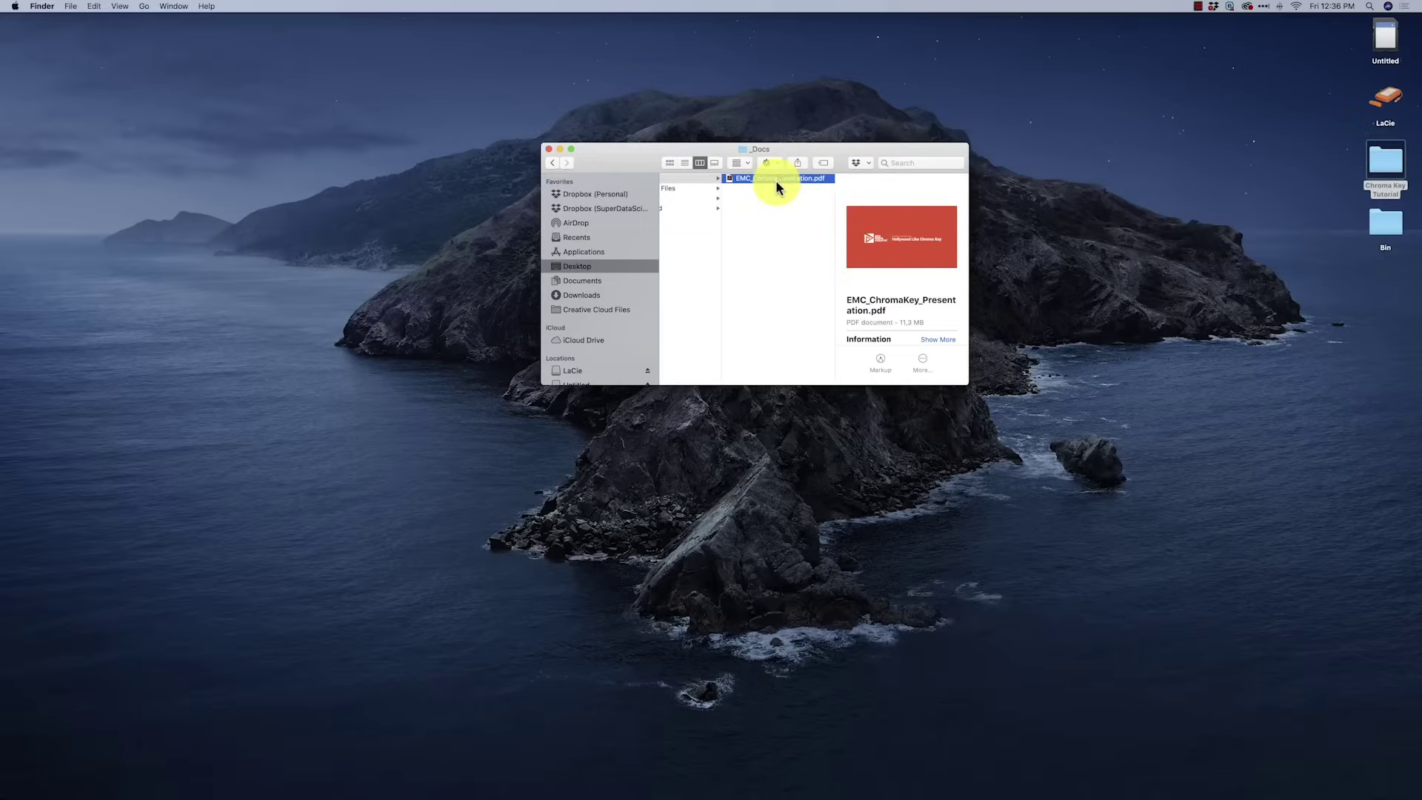
Open the Hollywood Like Chroma Key PDF in Acrobat and make its window fill the screen
double_click(780, 179)
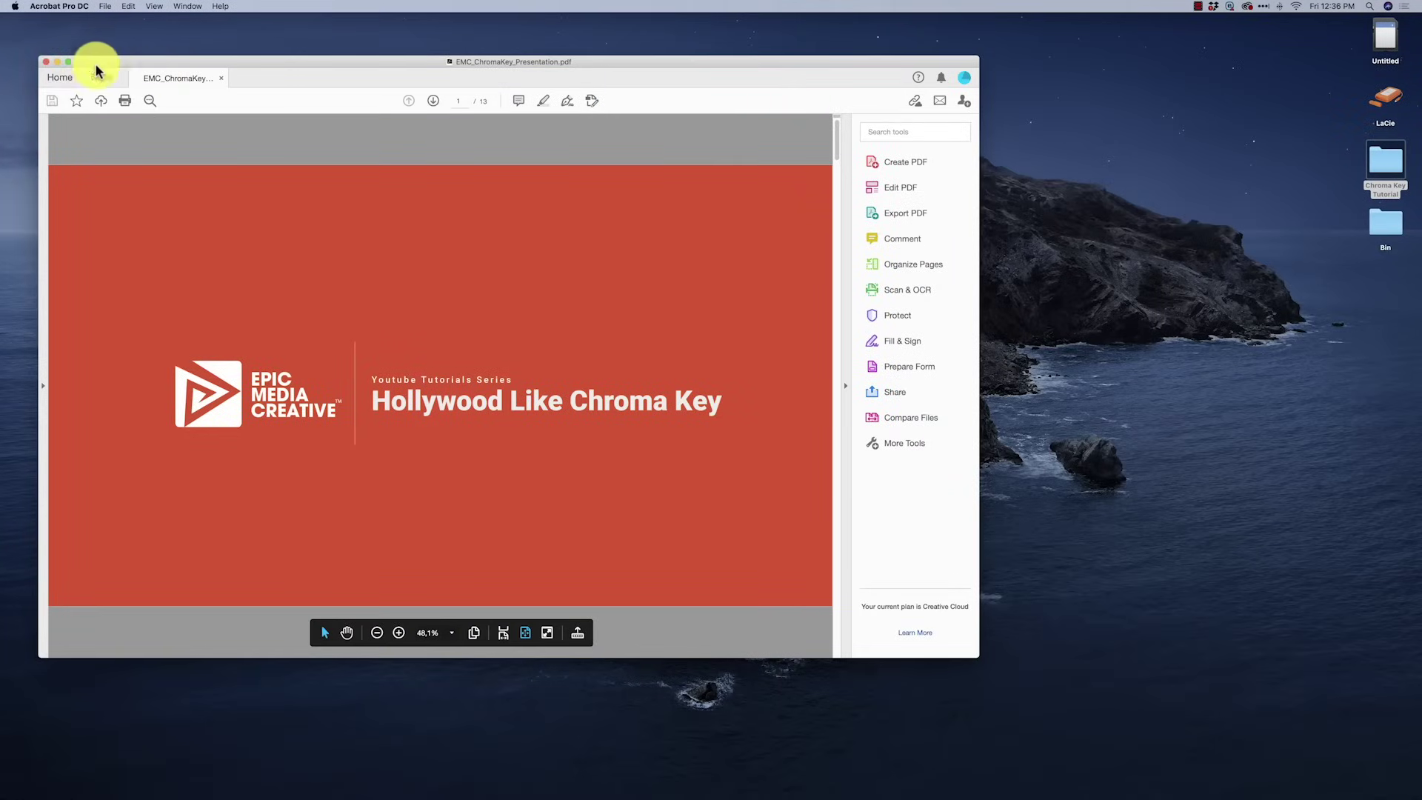
click(67, 62)
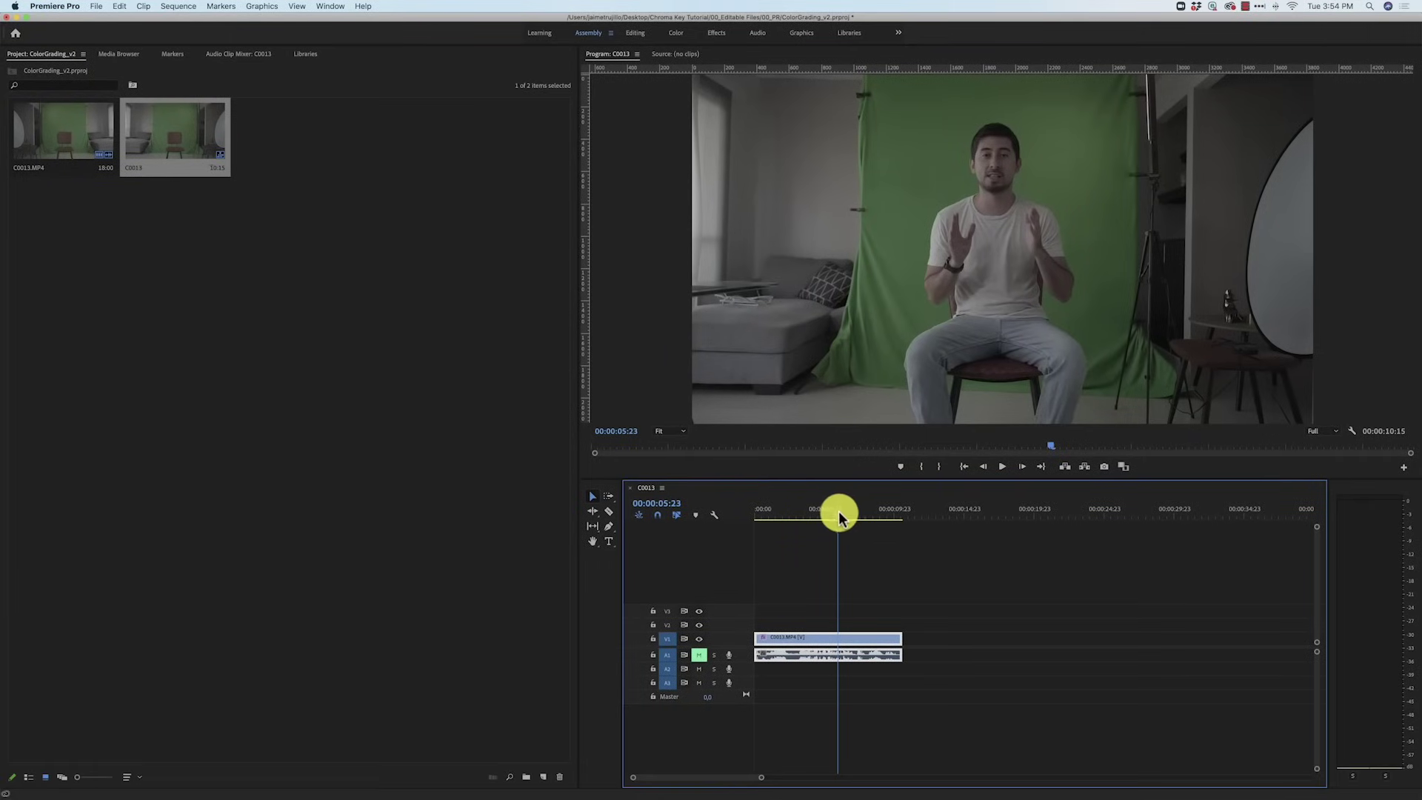
drag(837, 512, 836, 521)
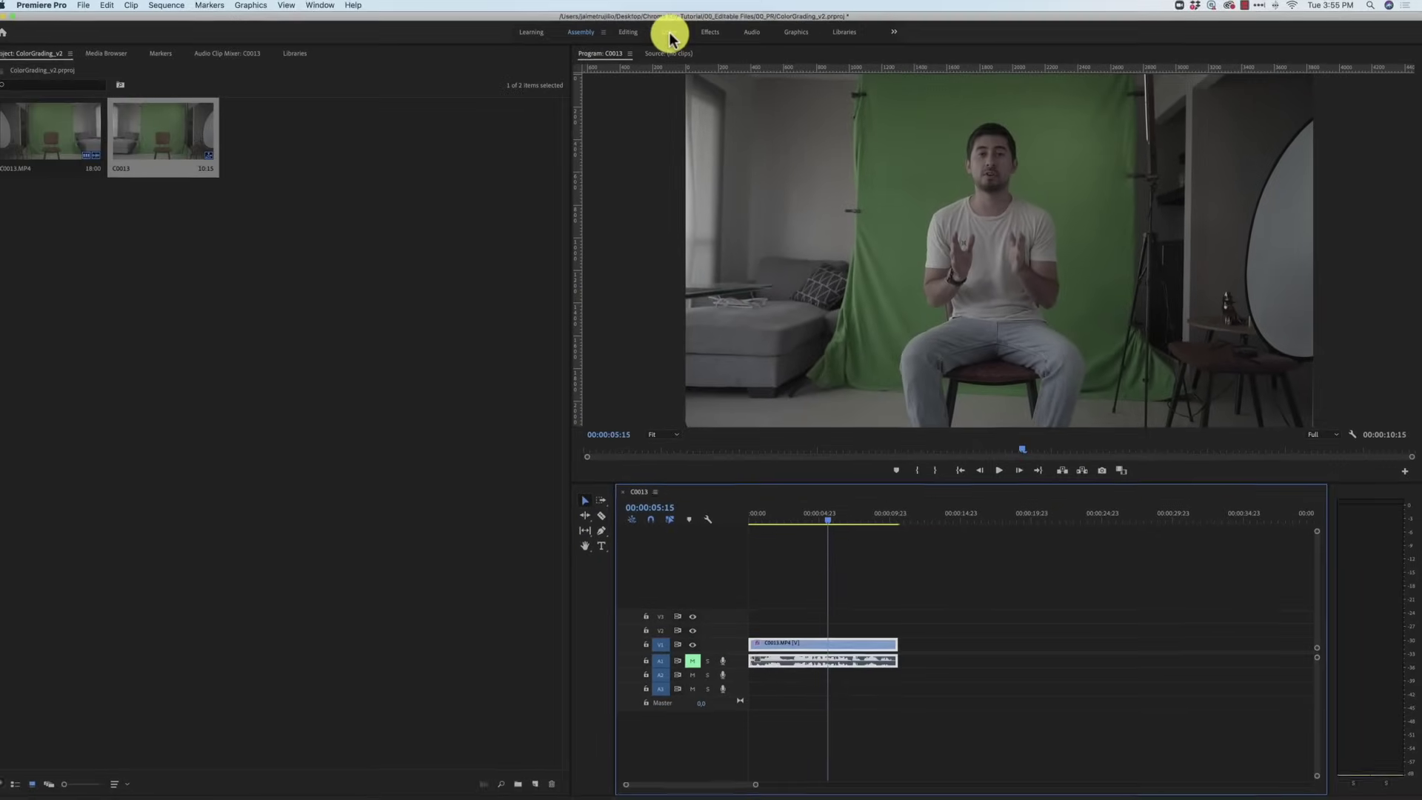
Switch to the Color workspace showing the Lumetri Color panel and Lumetri Scopes
click(676, 34)
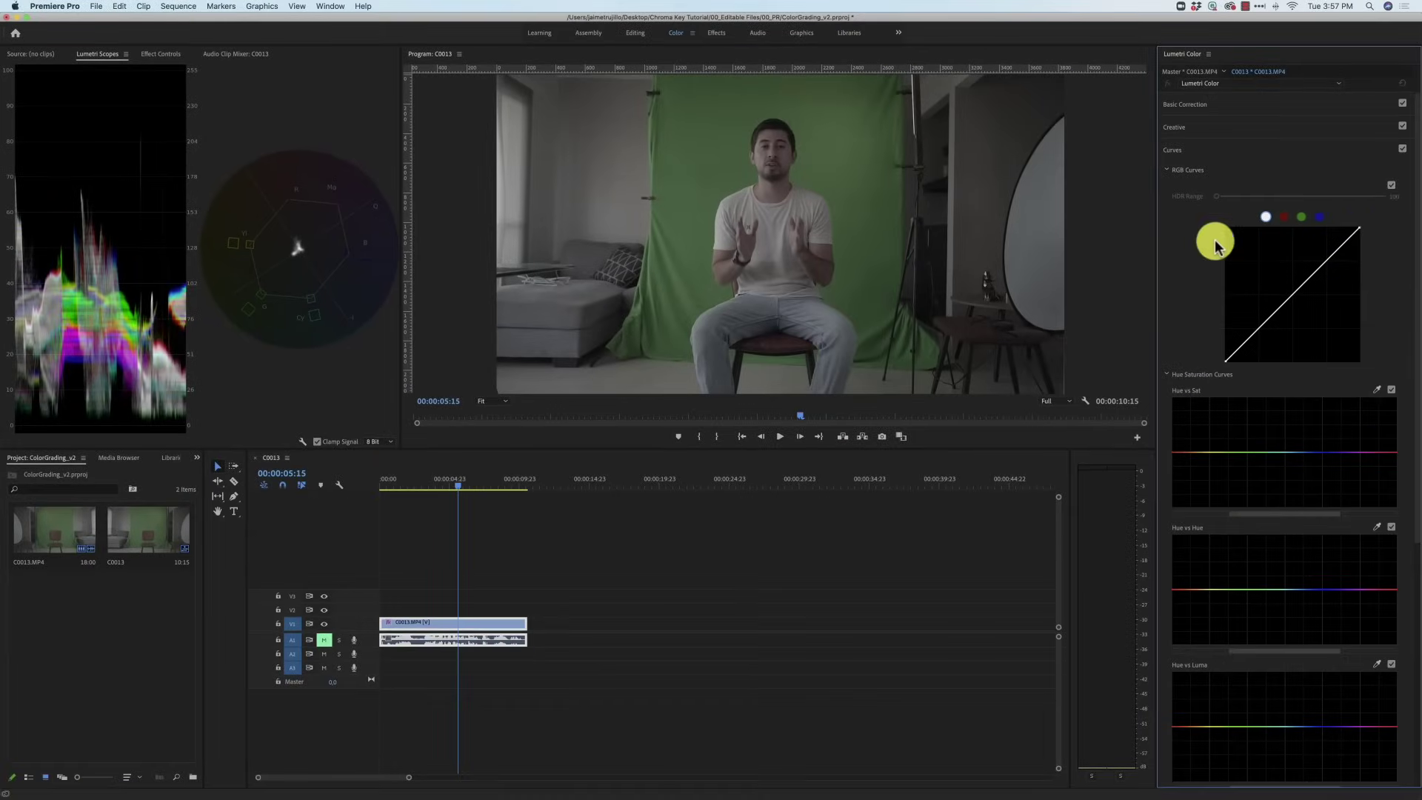
Form an S-shaped RGB curve: white point pulled left, shadows lowered, upper point lifted
drag(1365, 230, 1310, 226)
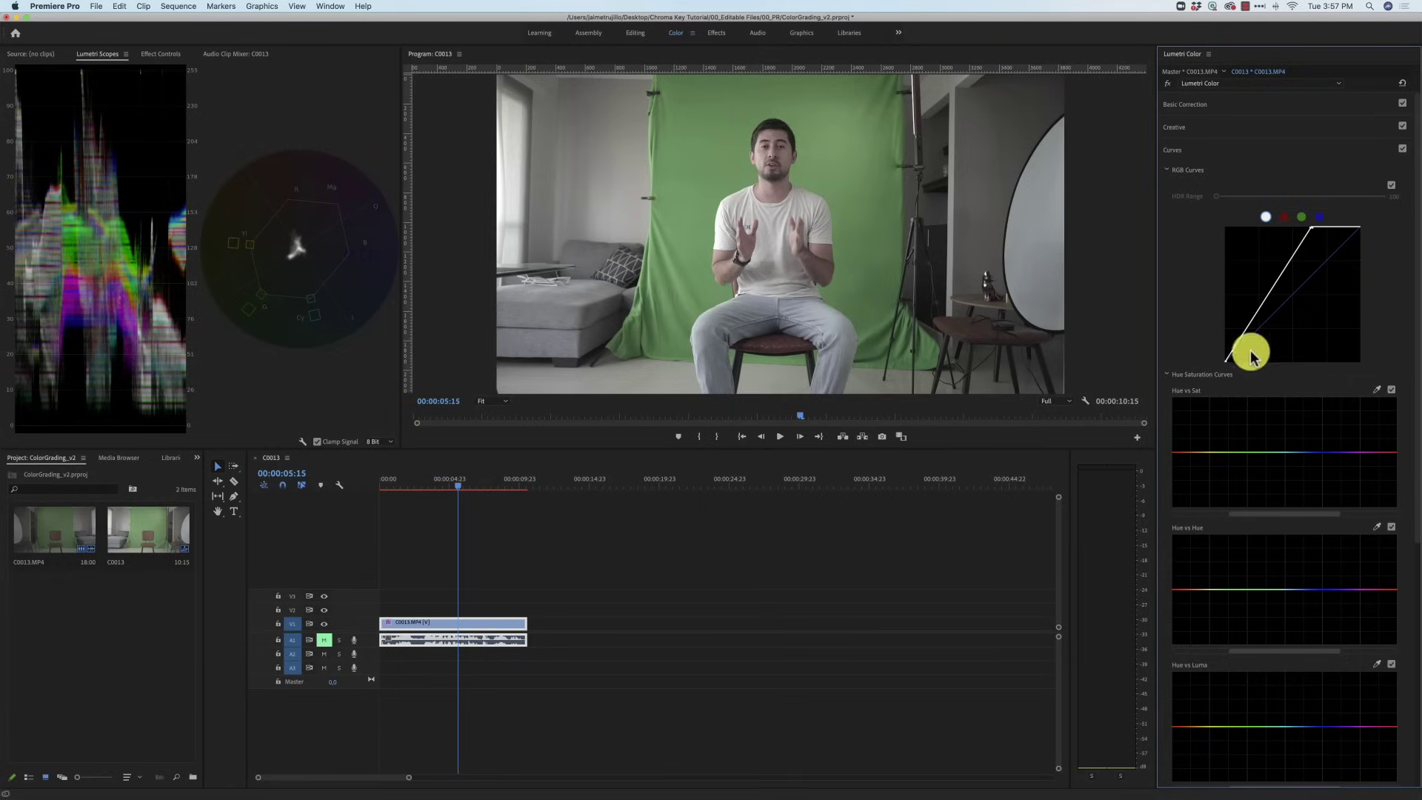
drag(1238, 345, 1240, 363)
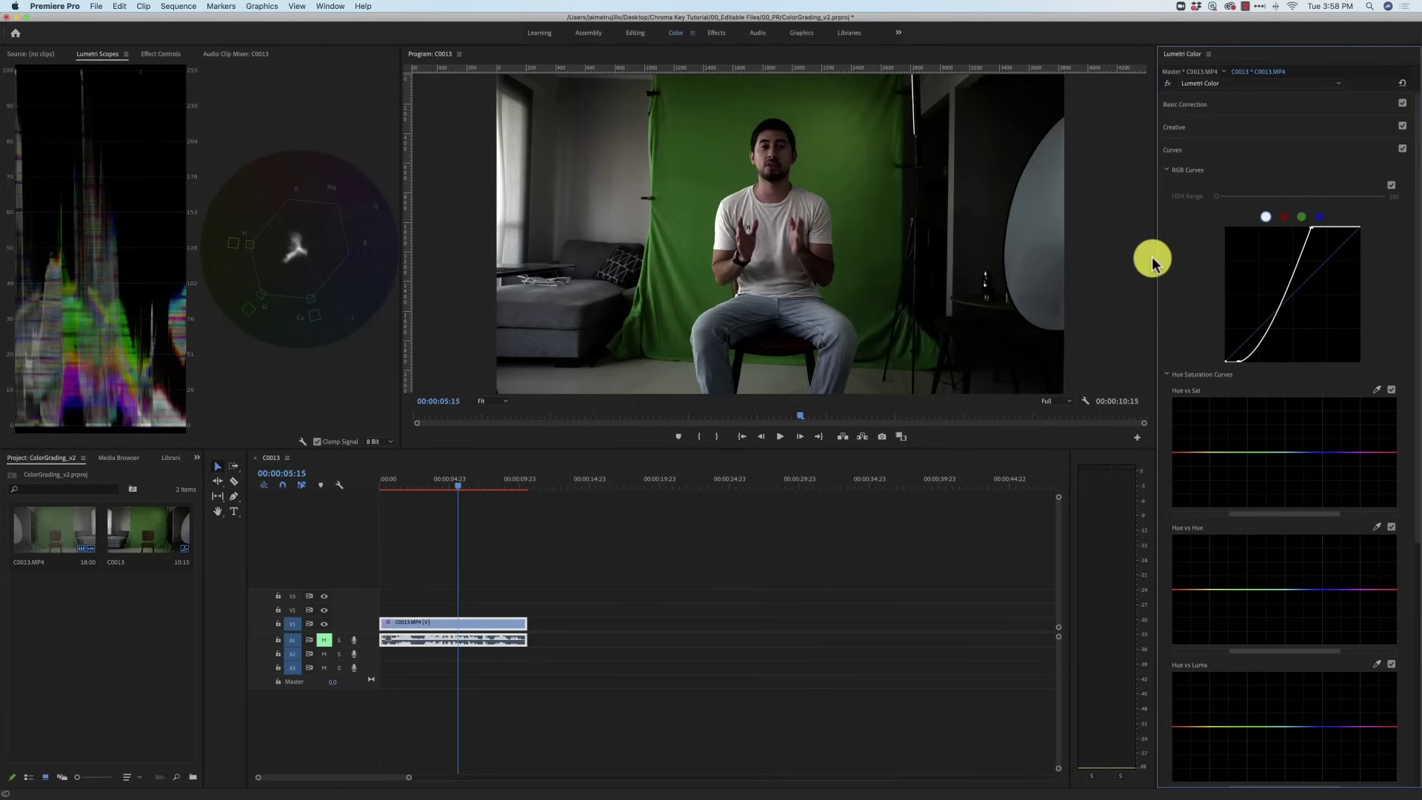
key(super+z)
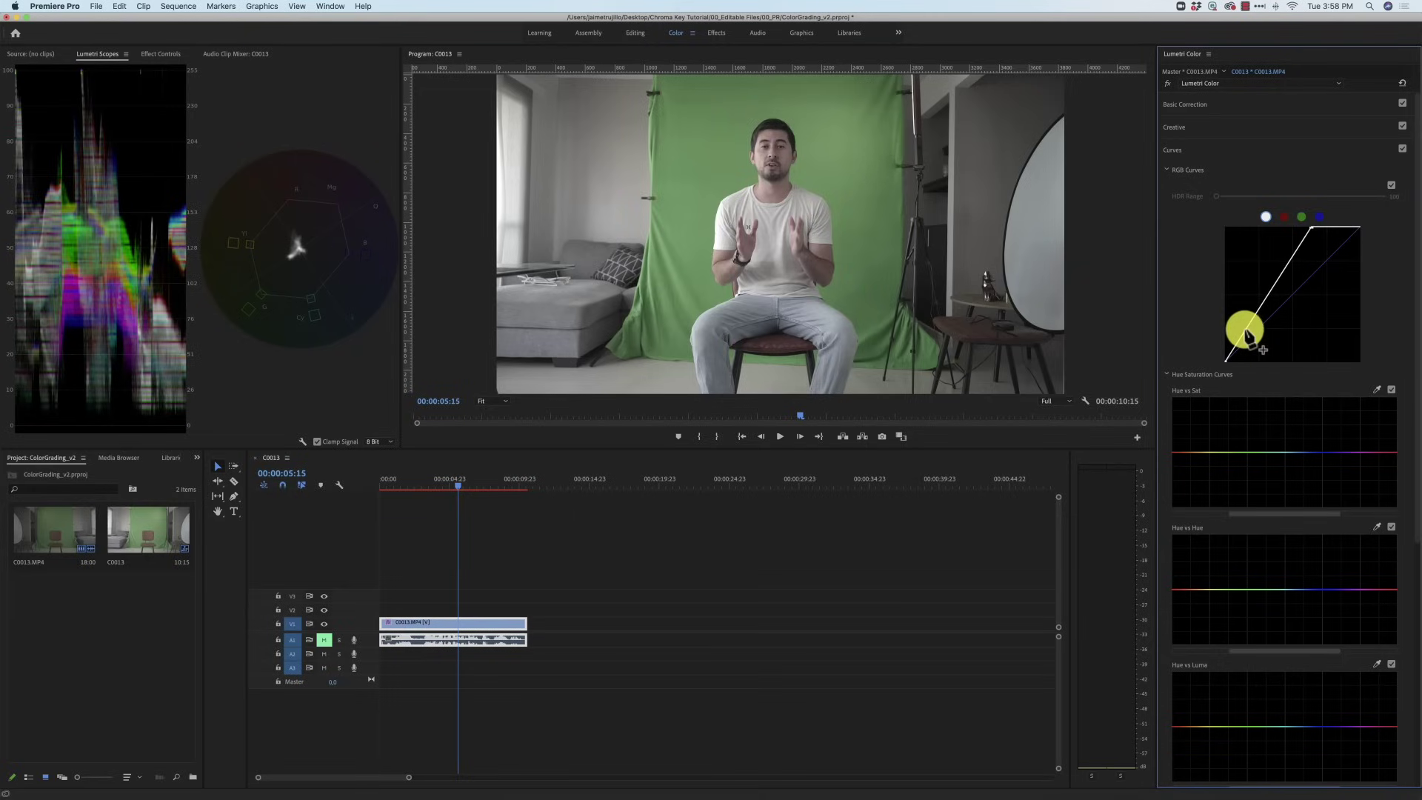
drag(1246, 332, 1252, 330)
click(1287, 280)
drag(1286, 278, 1273, 276)
In Basic Correction, set Saturation to 122.6, Shadows to 18.0 and Highlights to -45.6
click(1211, 105)
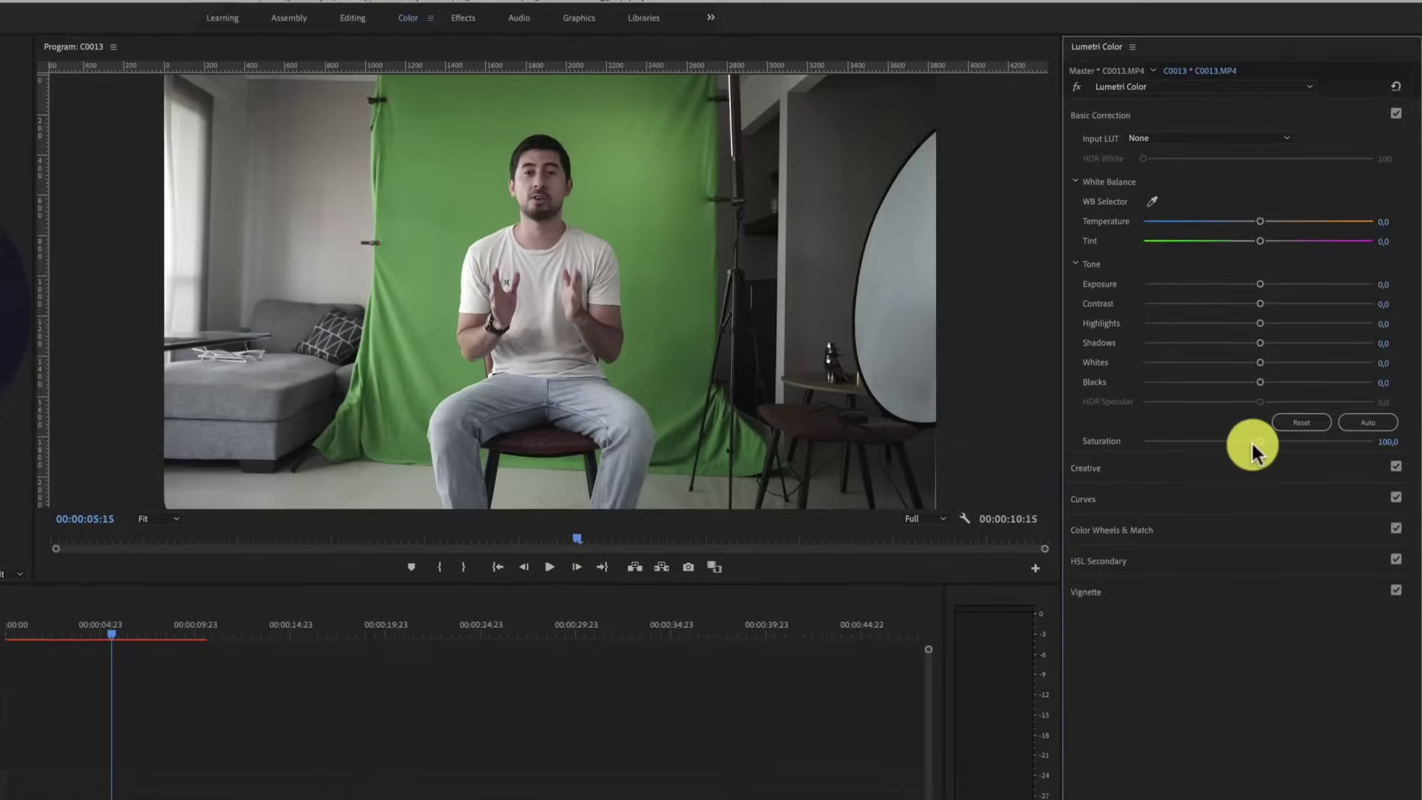
drag(1296, 359, 1307, 360)
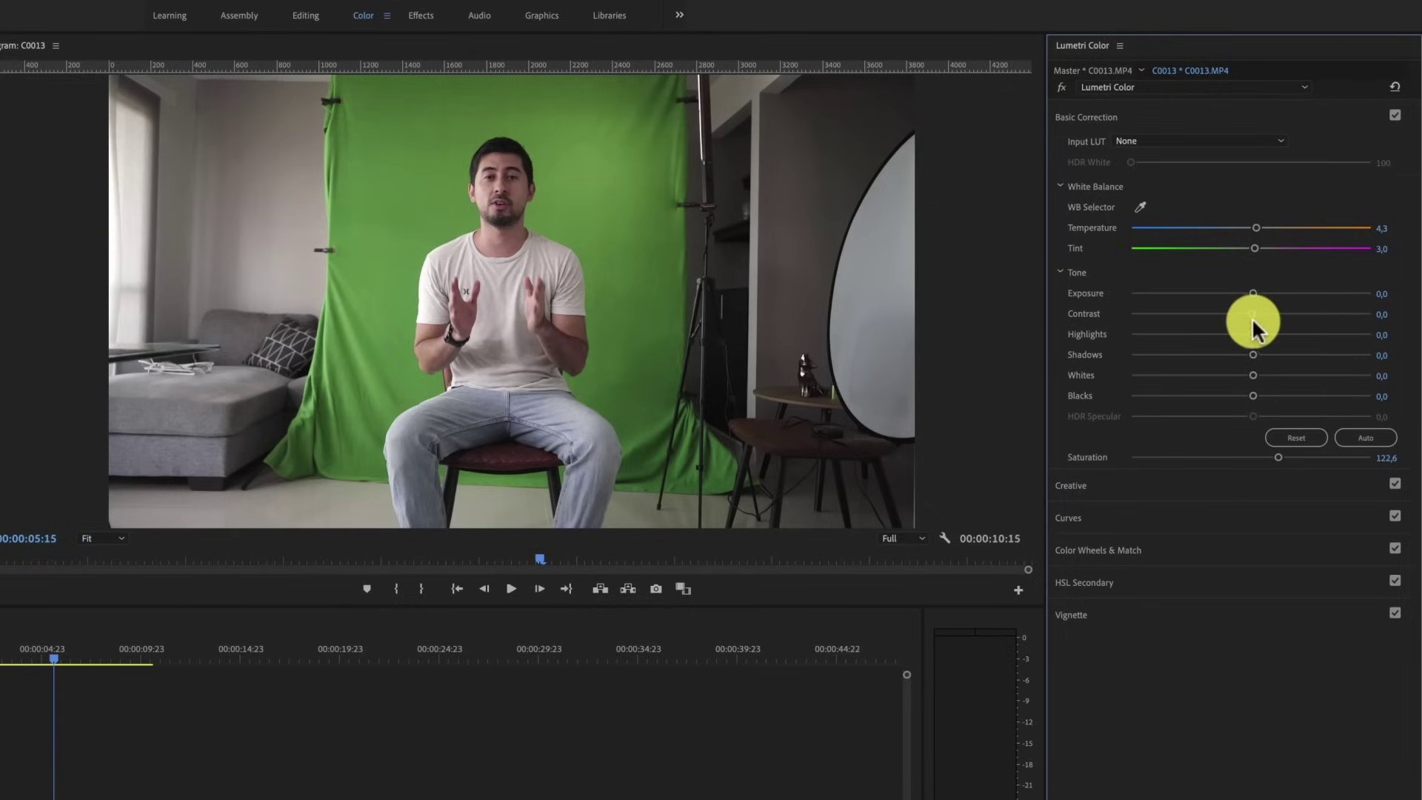
drag(1253, 355, 1270, 348)
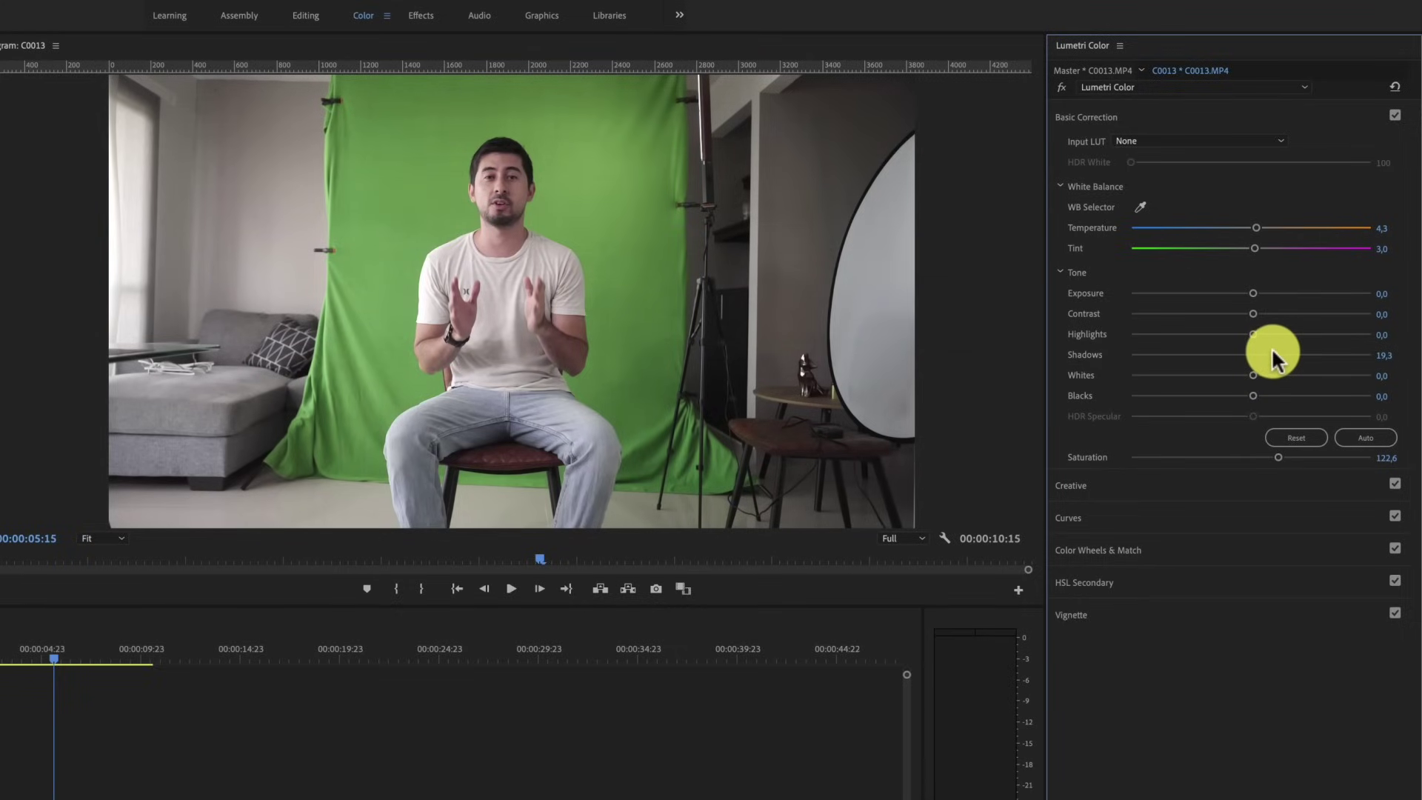
drag(1272, 348, 1269, 348)
drag(1250, 333, 1189, 337)
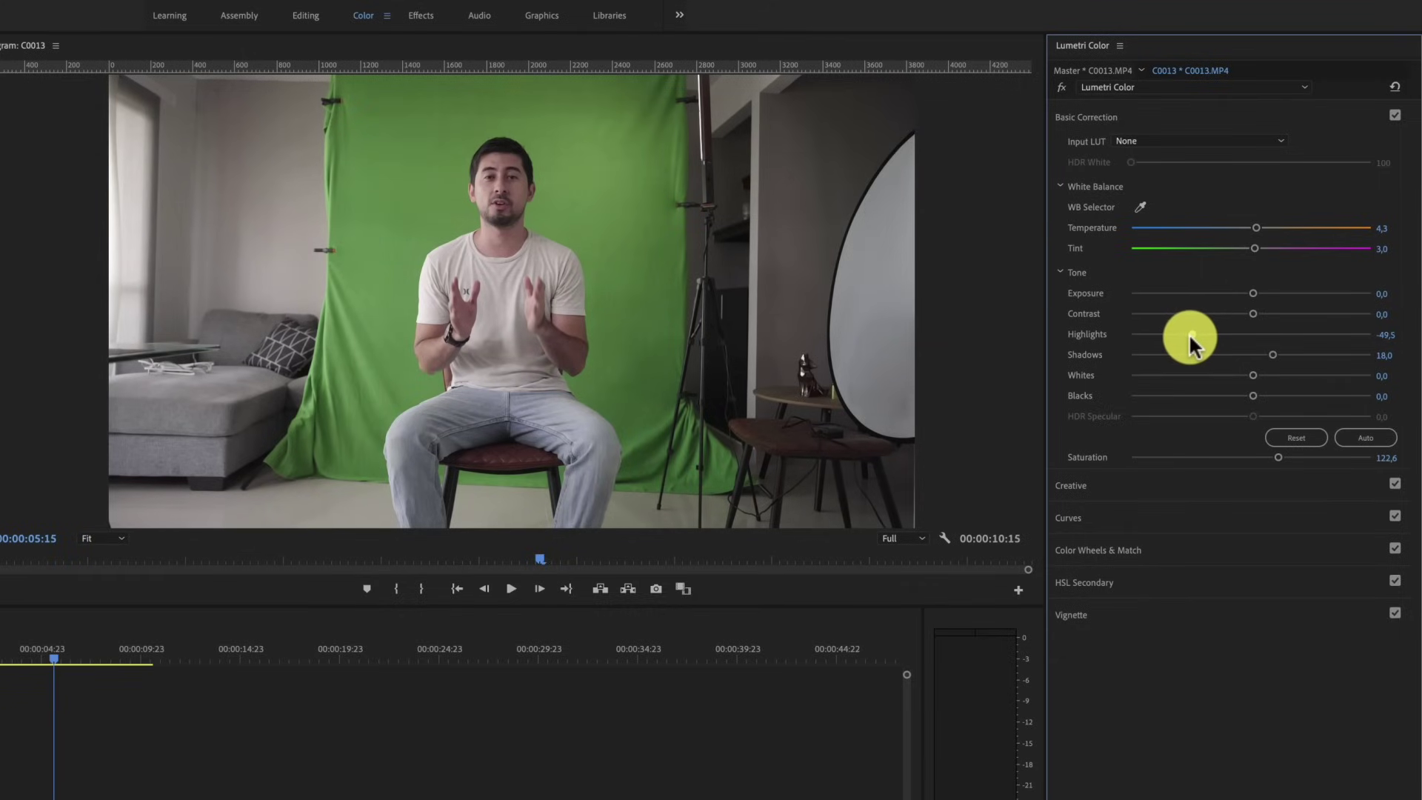
drag(1189, 334, 1193, 333)
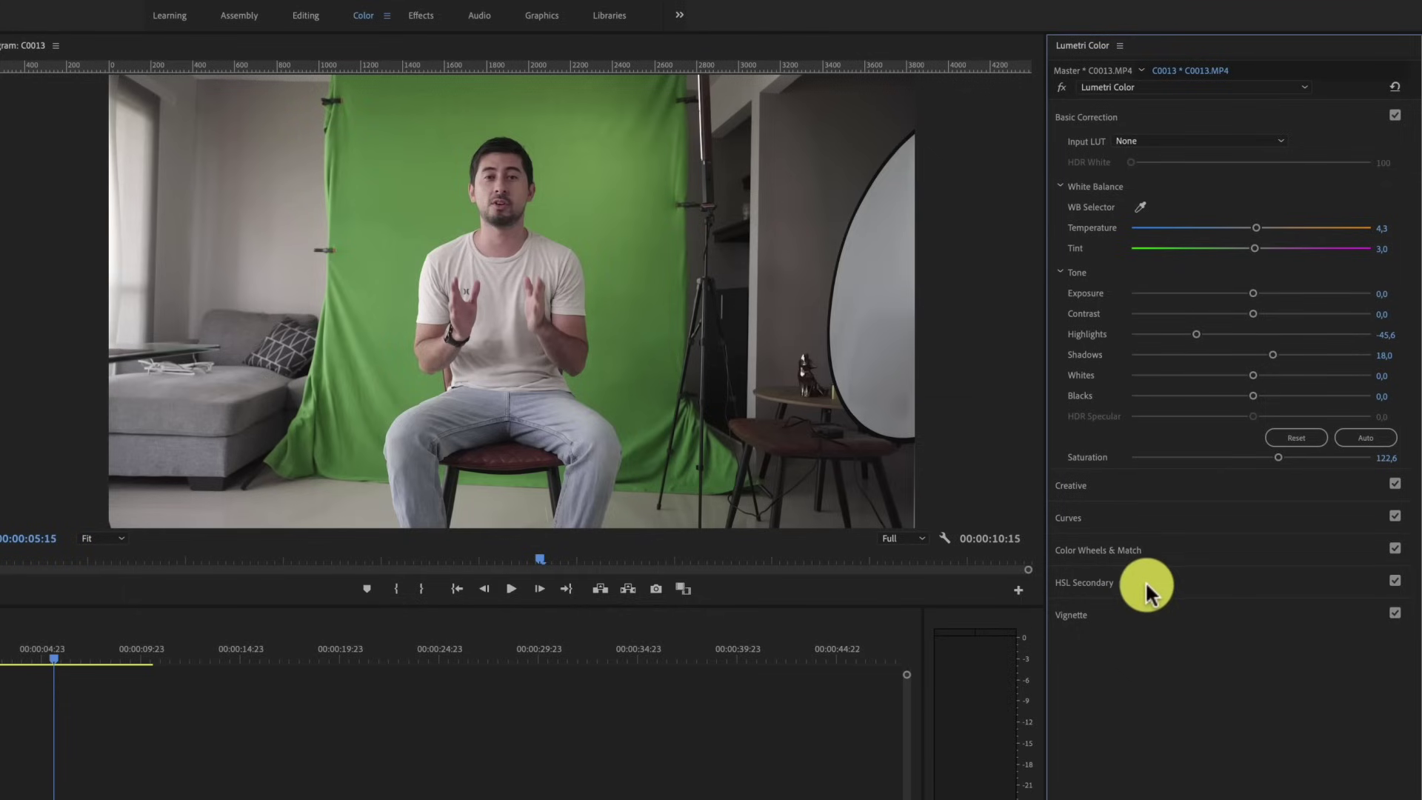
In Lumetri's Creative section, set Sharpen to 15 and raise Vibrance to about 11.5
click(1117, 486)
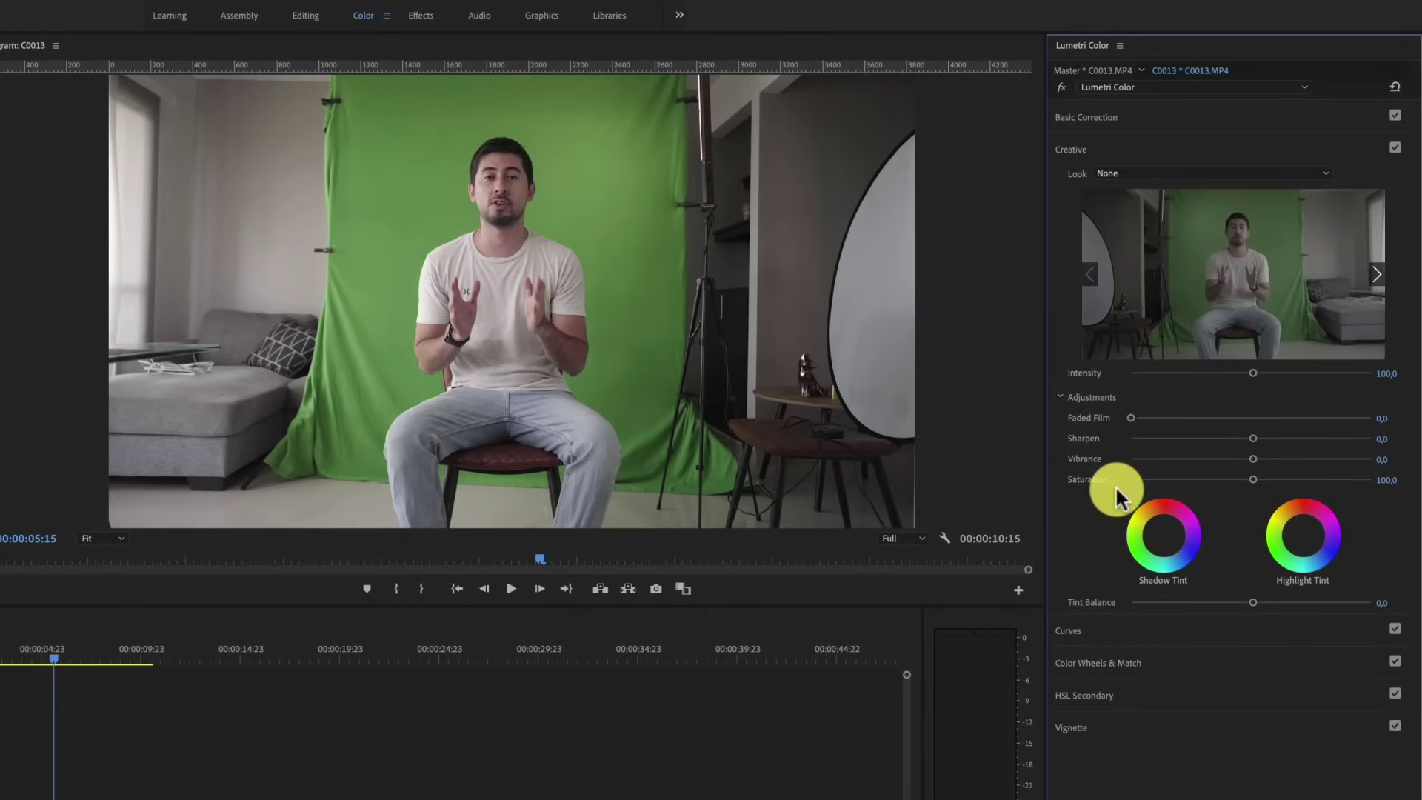
click(1390, 438)
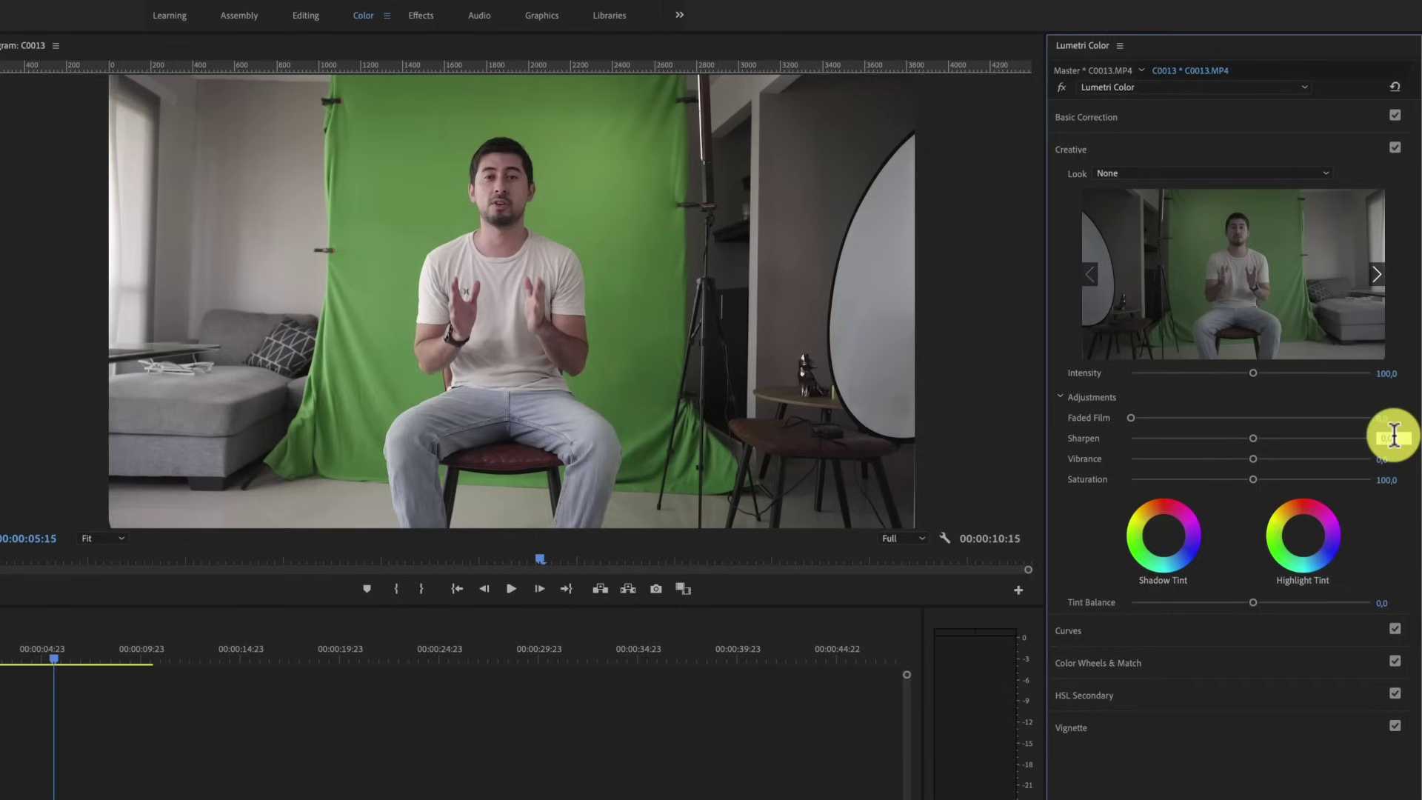
text(15)
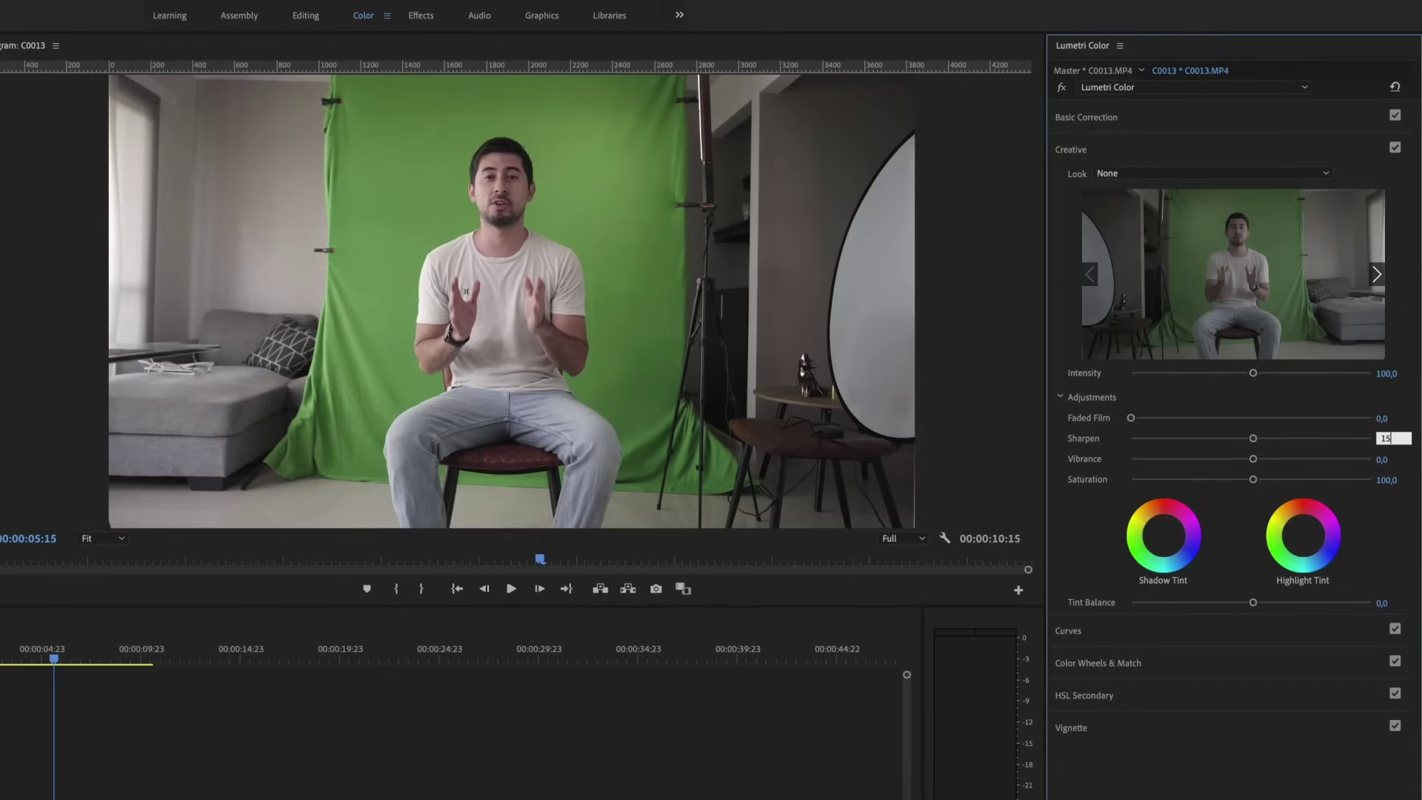
key(Return)
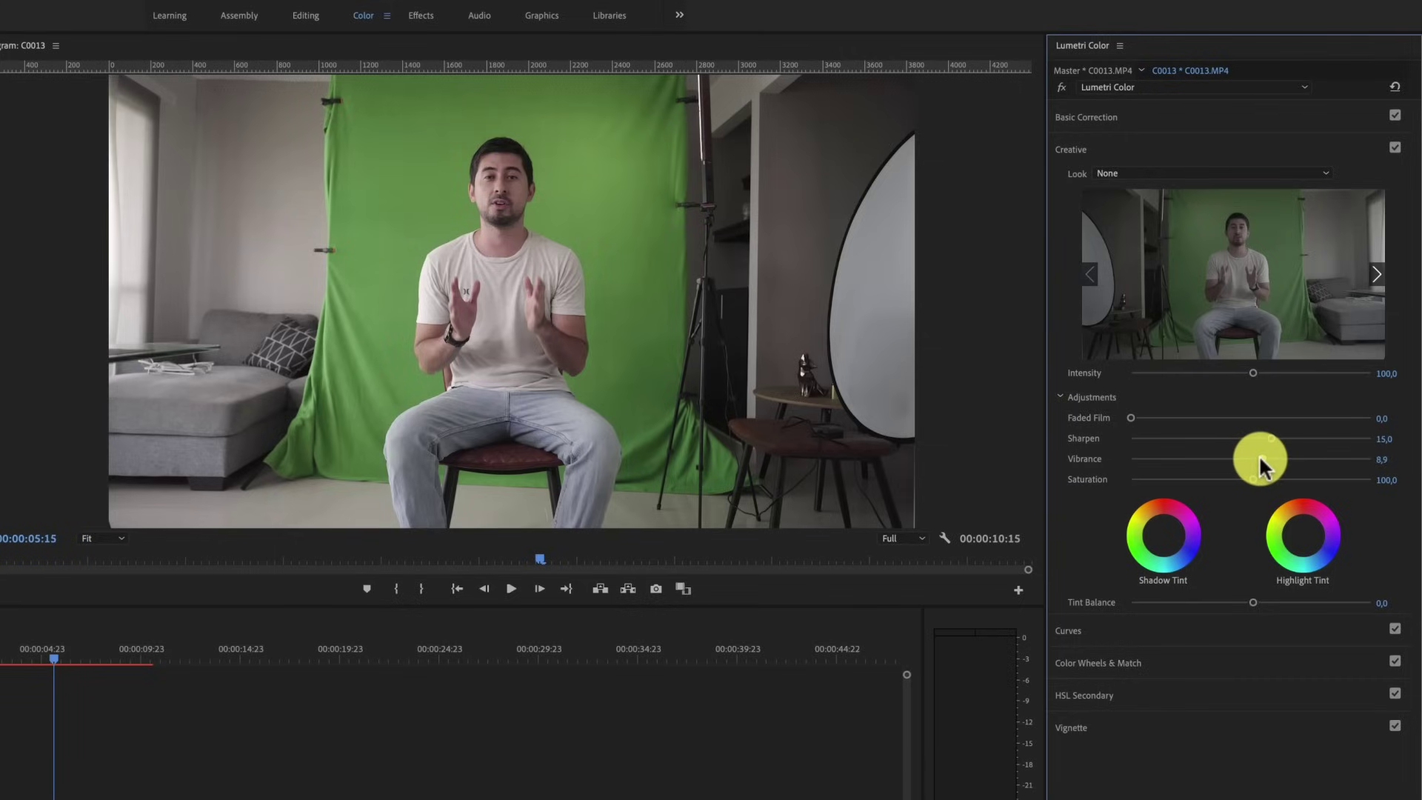
drag(1259, 455, 1262, 454)
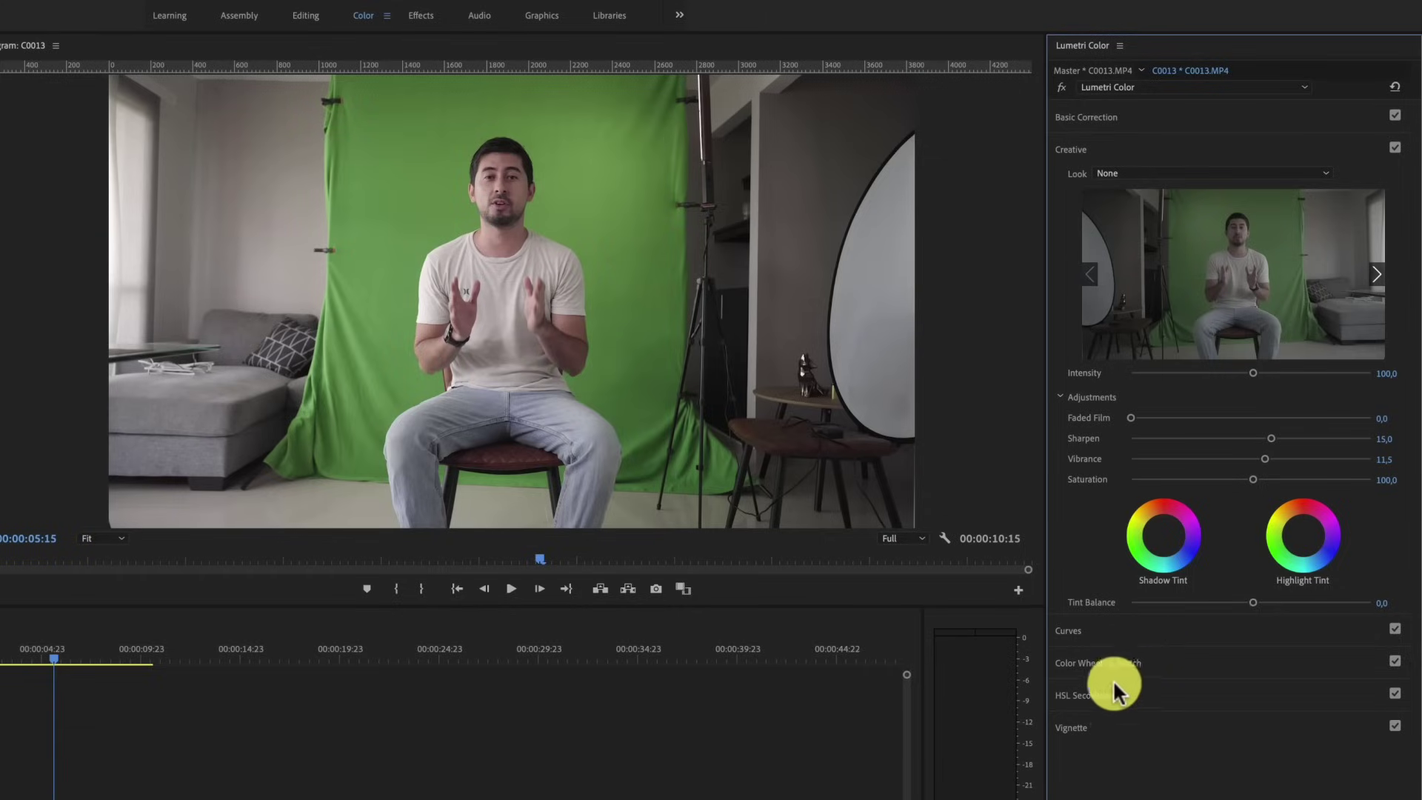
click(1134, 664)
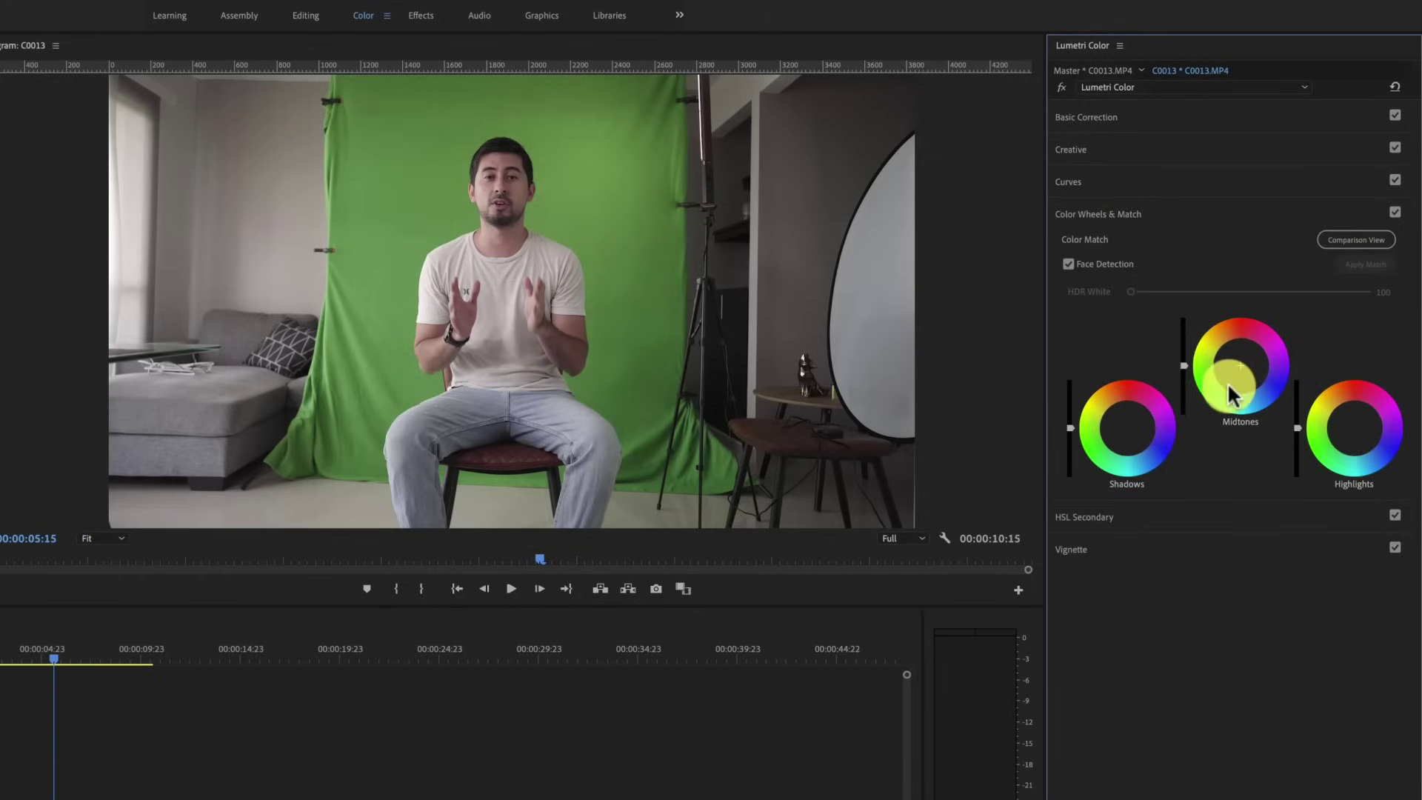
Nudge the Midtones slider in Color Wheels & Match, then reopen Basic Correction
drag(1175, 360, 1179, 361)
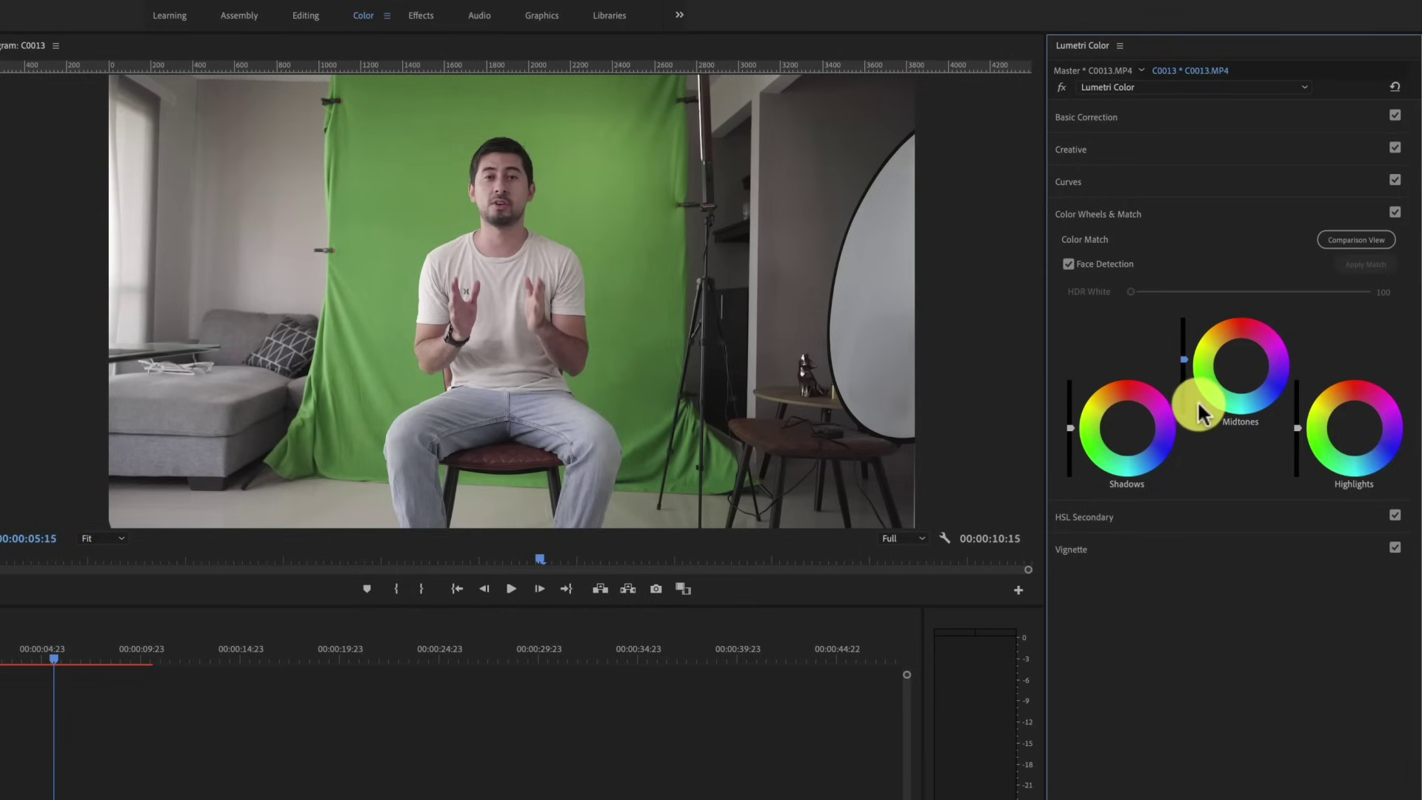
click(1137, 113)
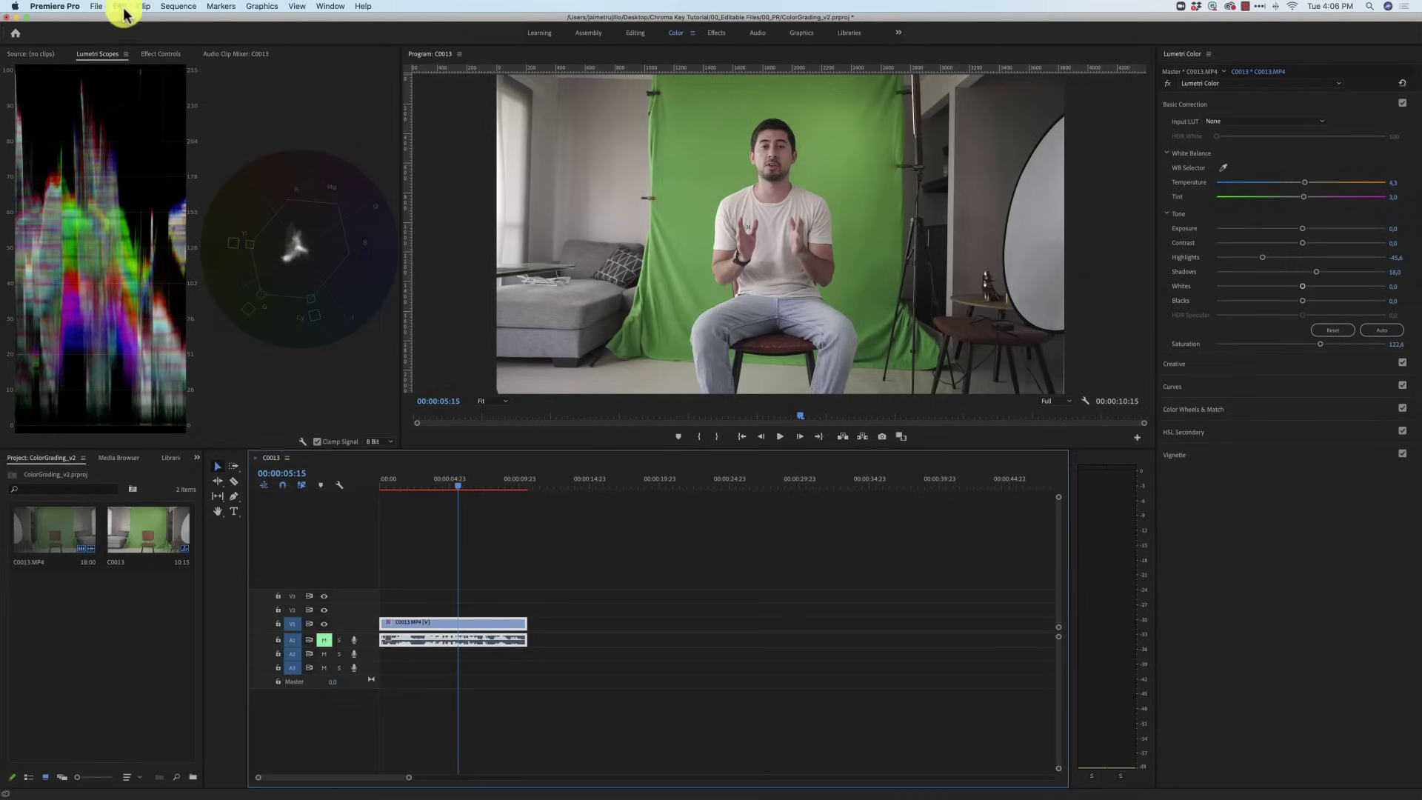
Open File > Export > Media and show the Export Settings format list
click(101, 10)
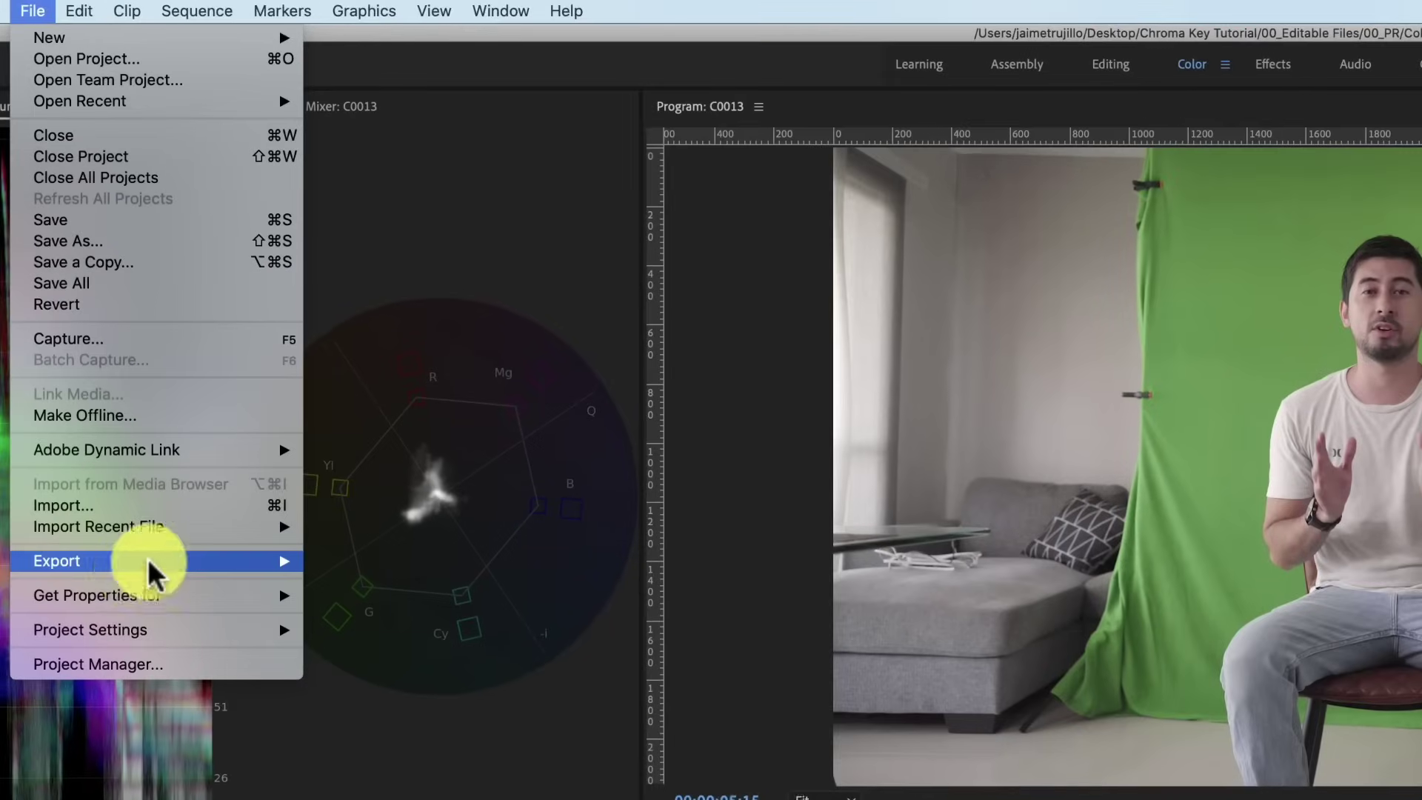
mouse_move(146, 283)
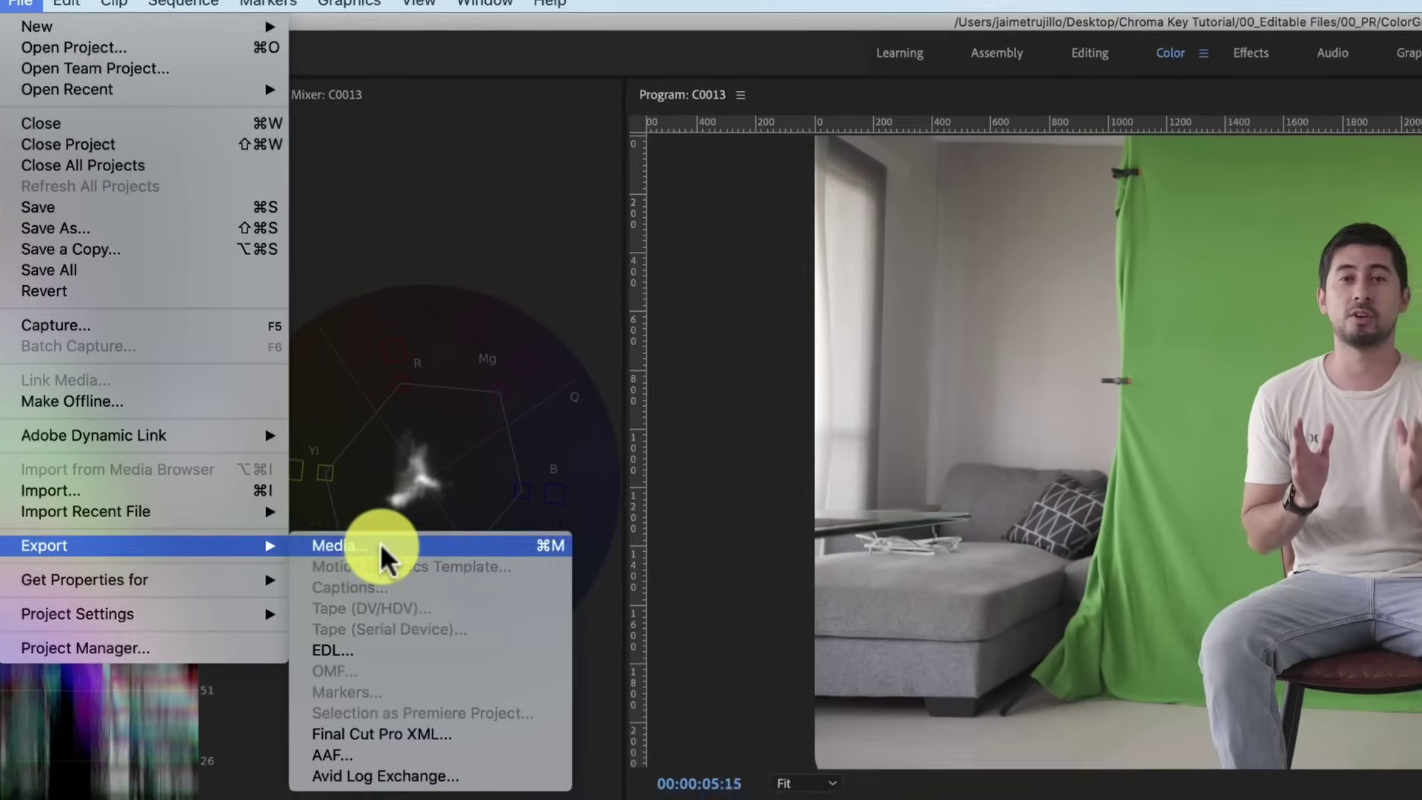
click(397, 563)
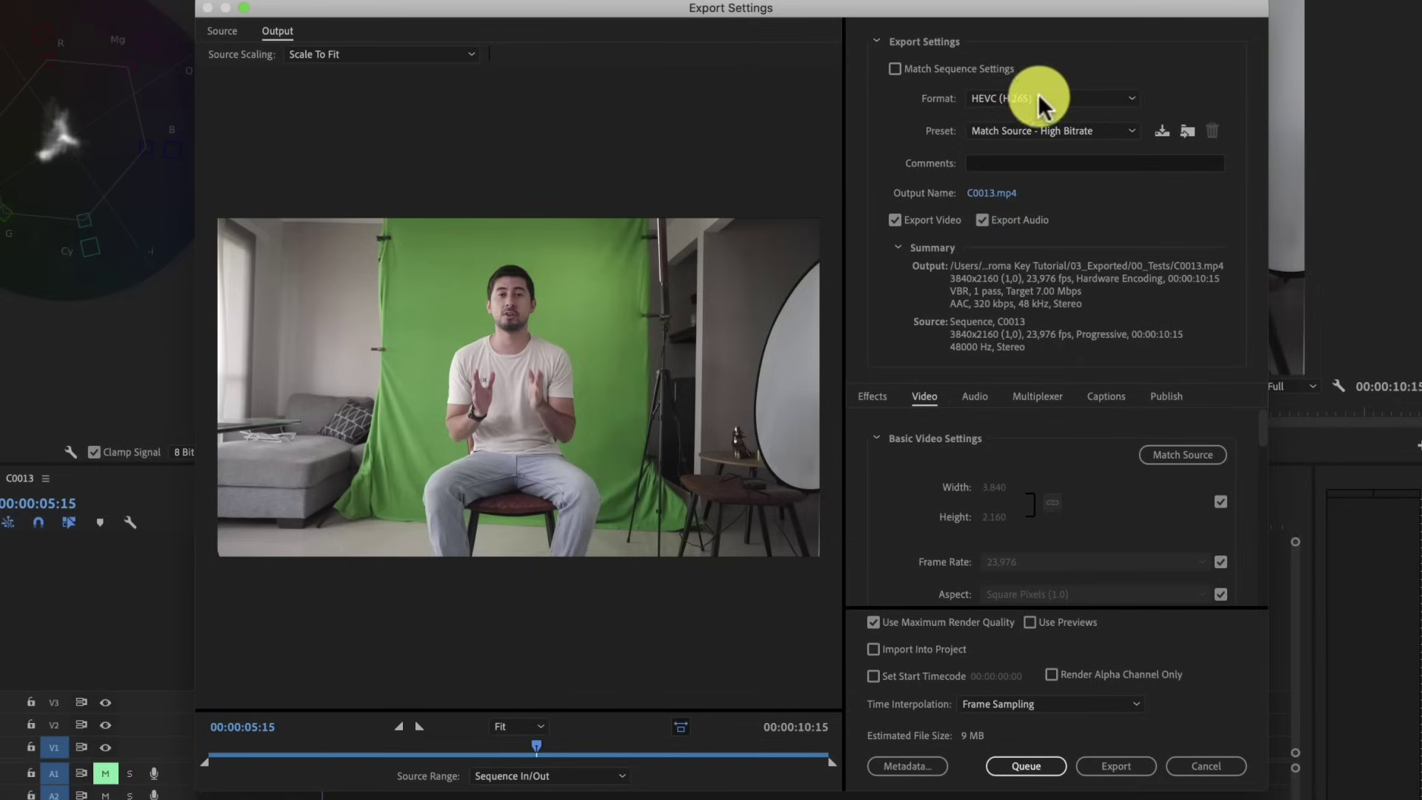
click(1046, 96)
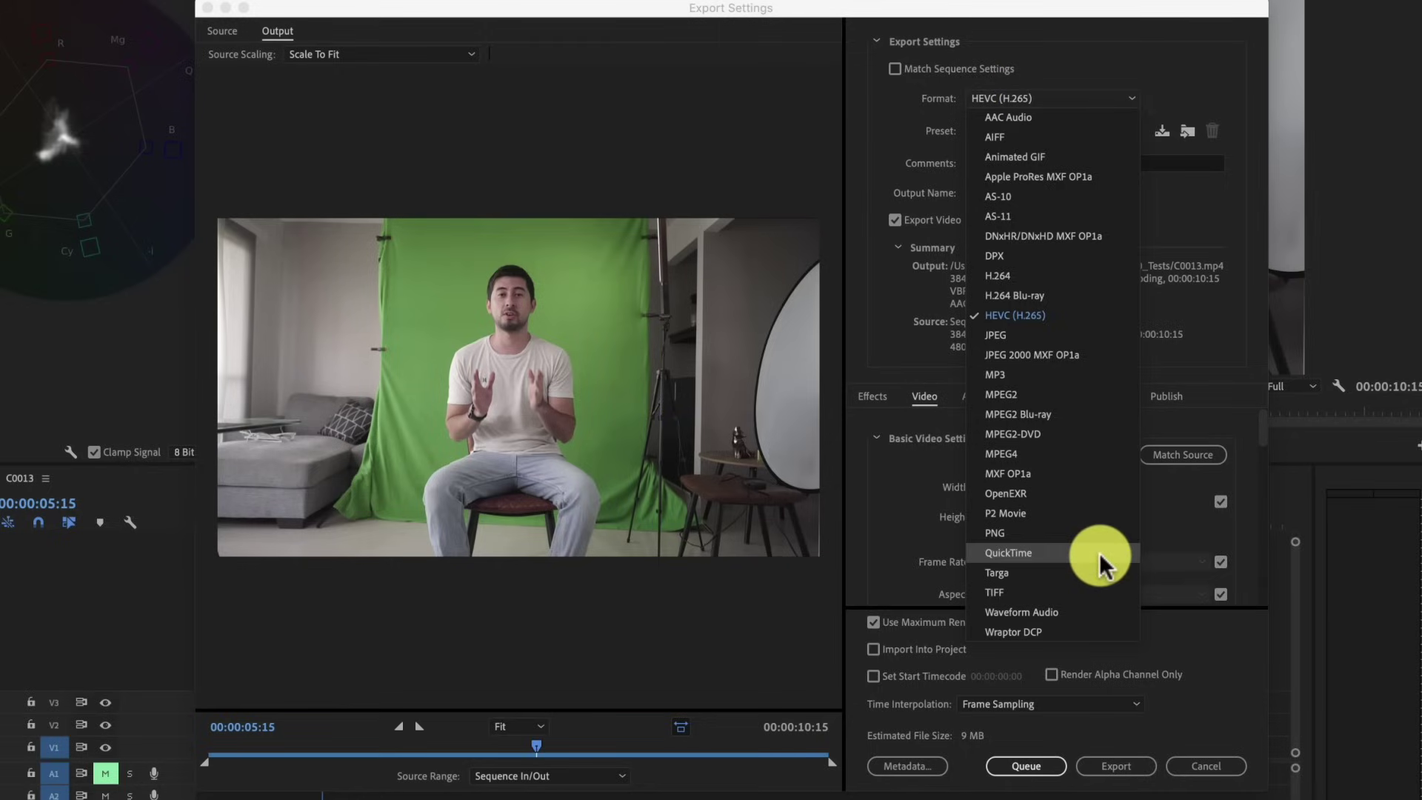
Set the export to QuickTime, Apple ProRes 422 HQ preset, with Use Maximum Render Quality on
click(995, 552)
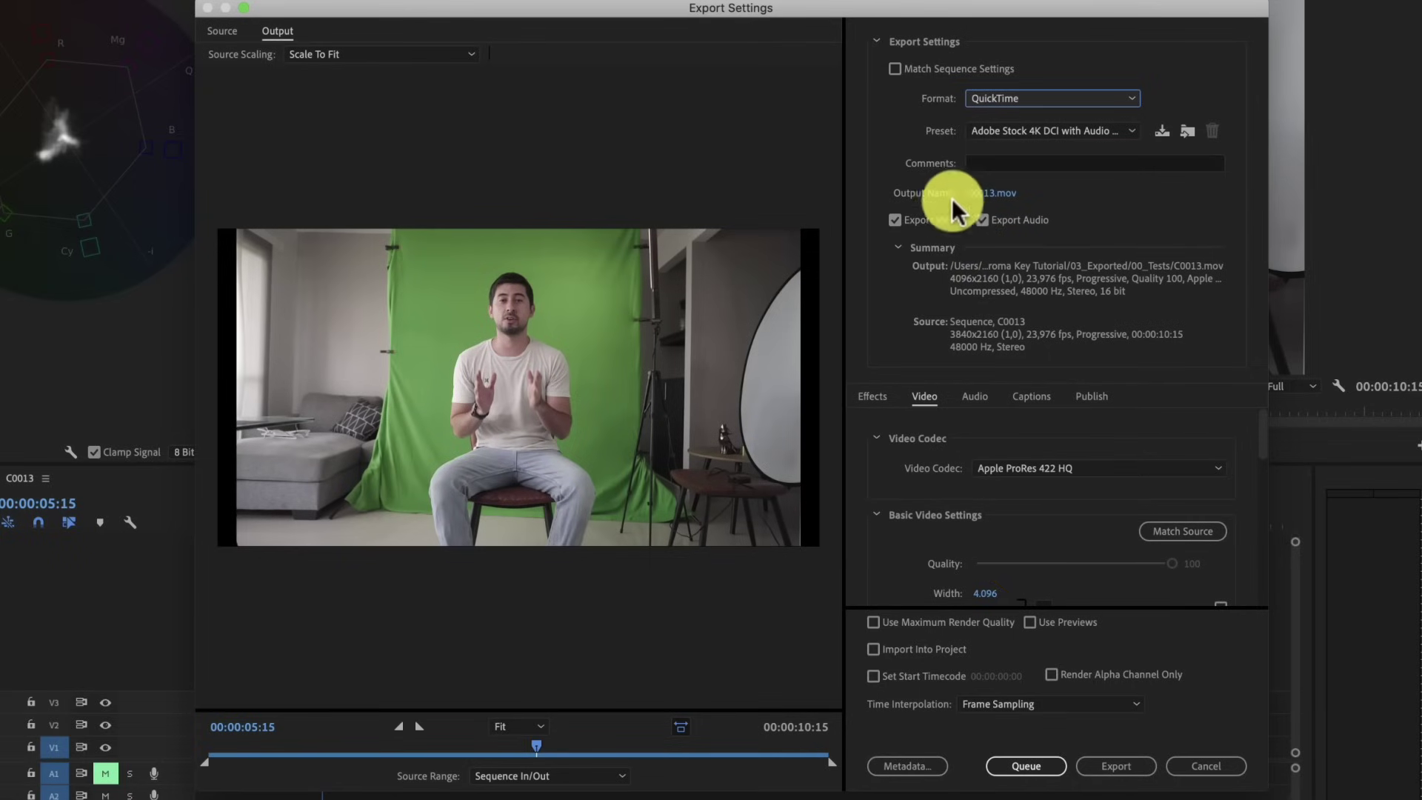
click(1041, 131)
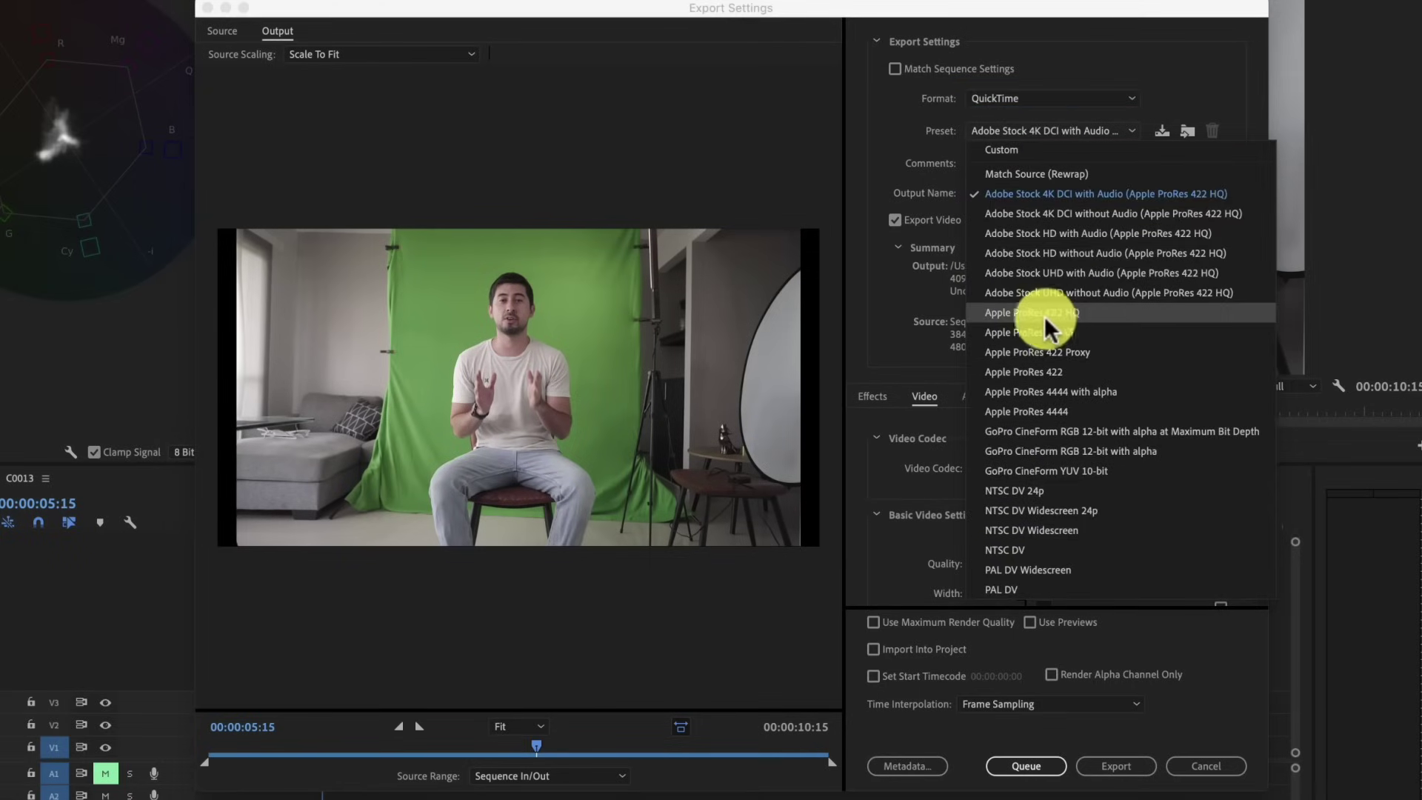
click(1000, 314)
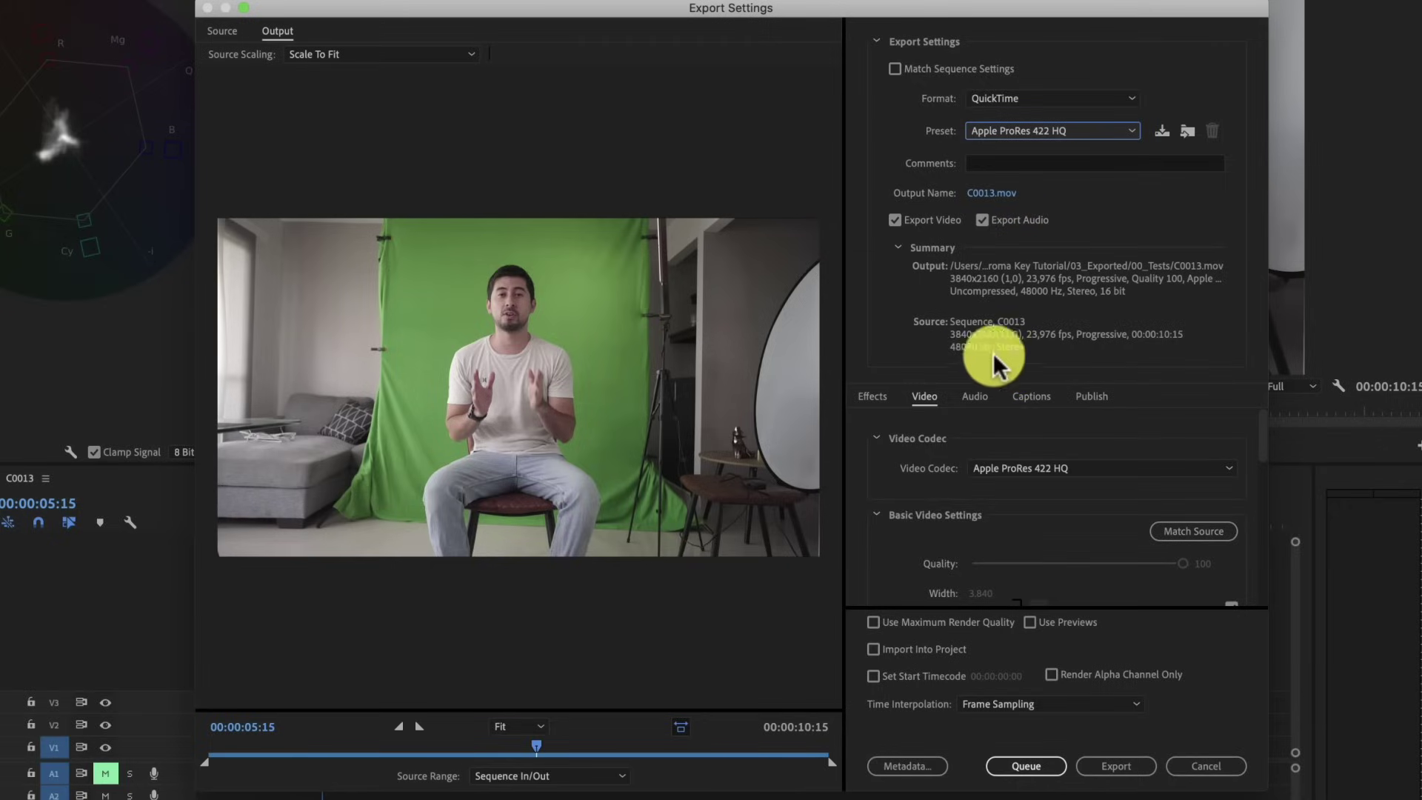
scroll(939, 519, down, 4)
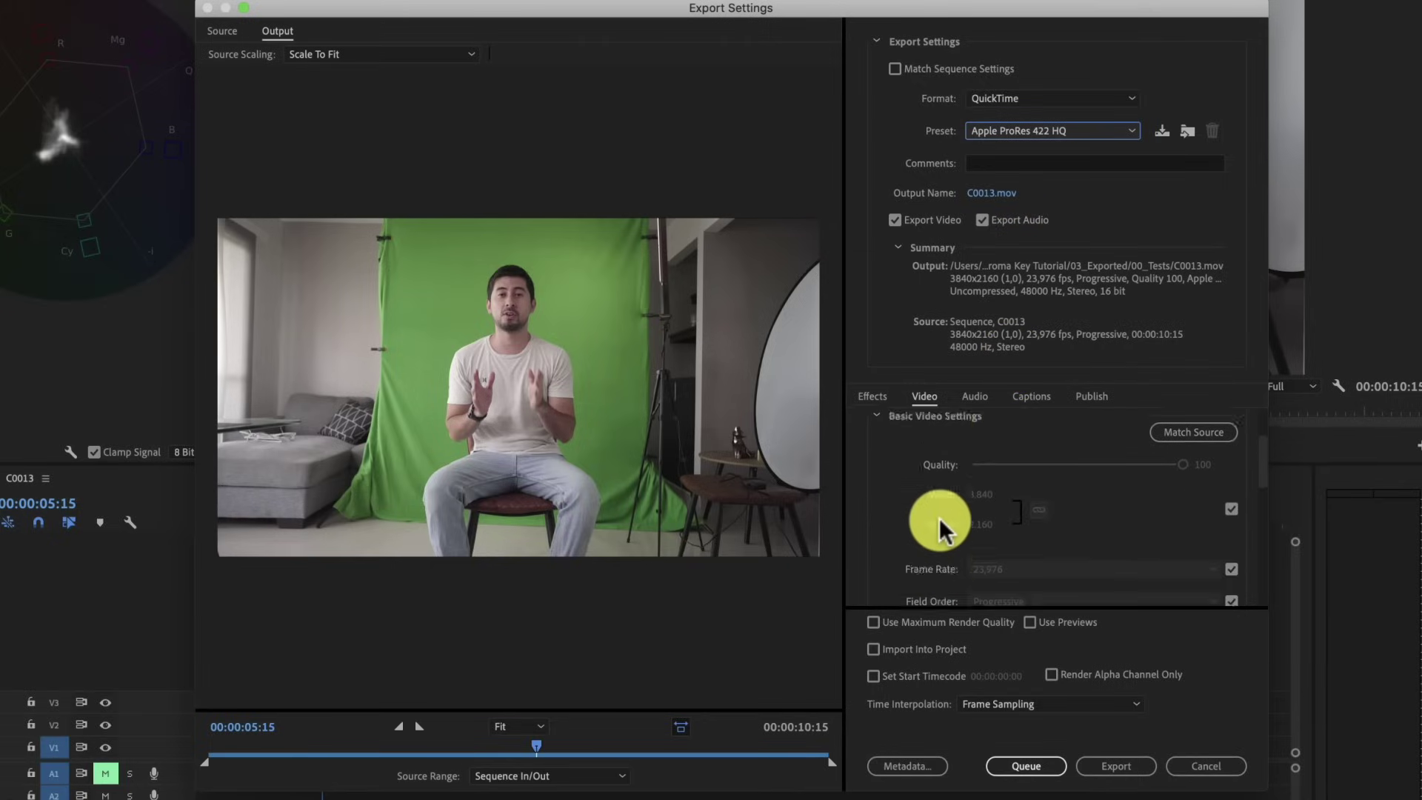
click(873, 622)
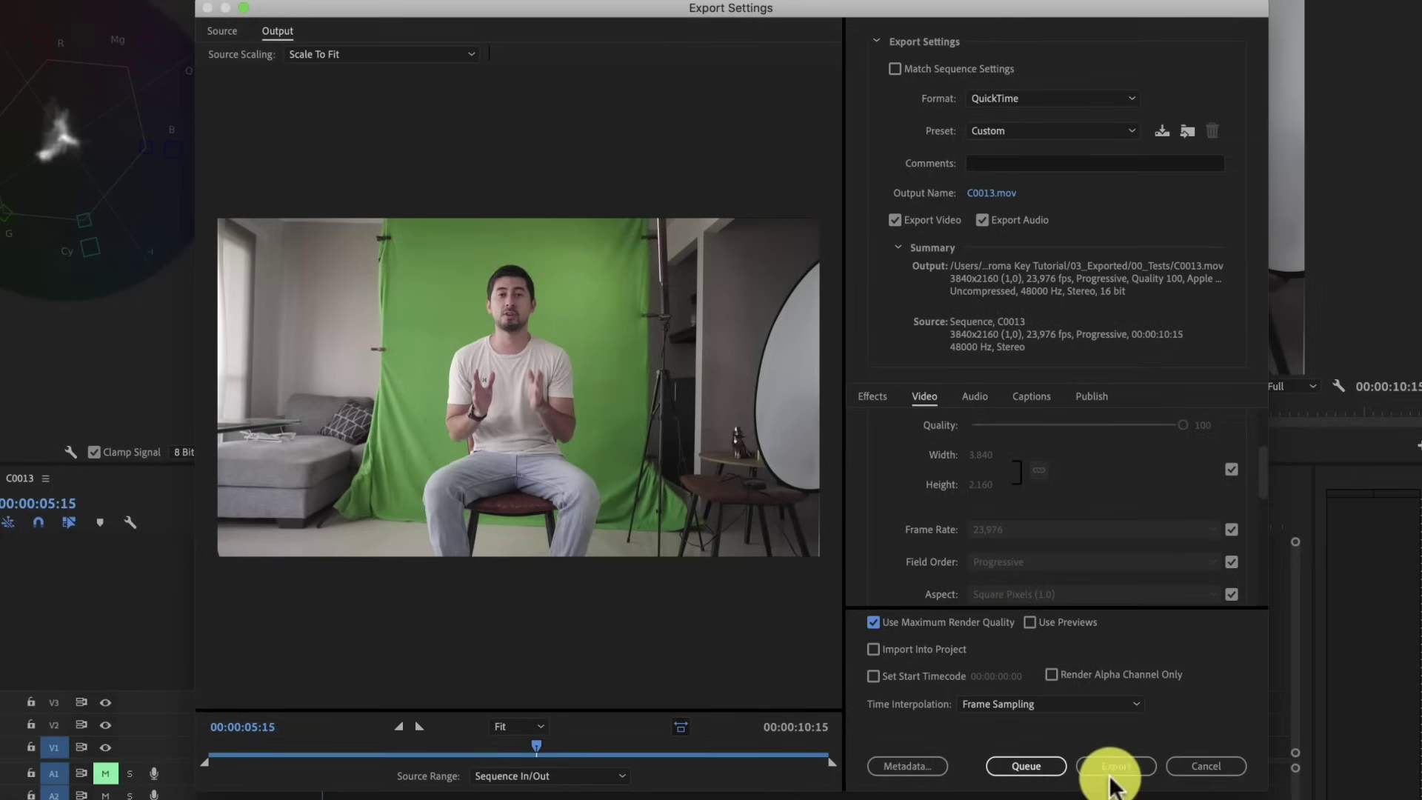
Export as Footage_ColorCorrected.mov into 01_EditedFootage, then launch After Effects
click(1029, 767)
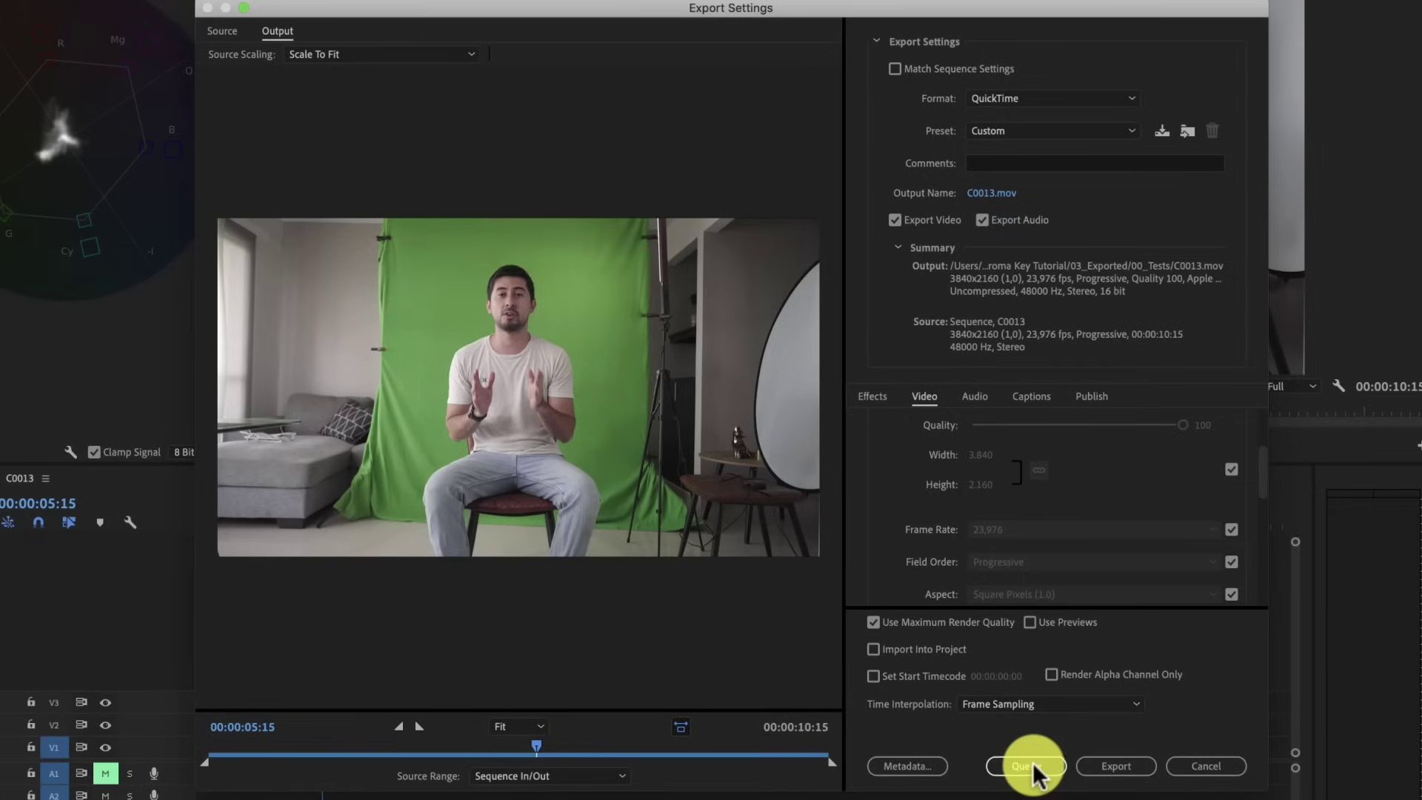
click(1125, 761)
text(Footag)
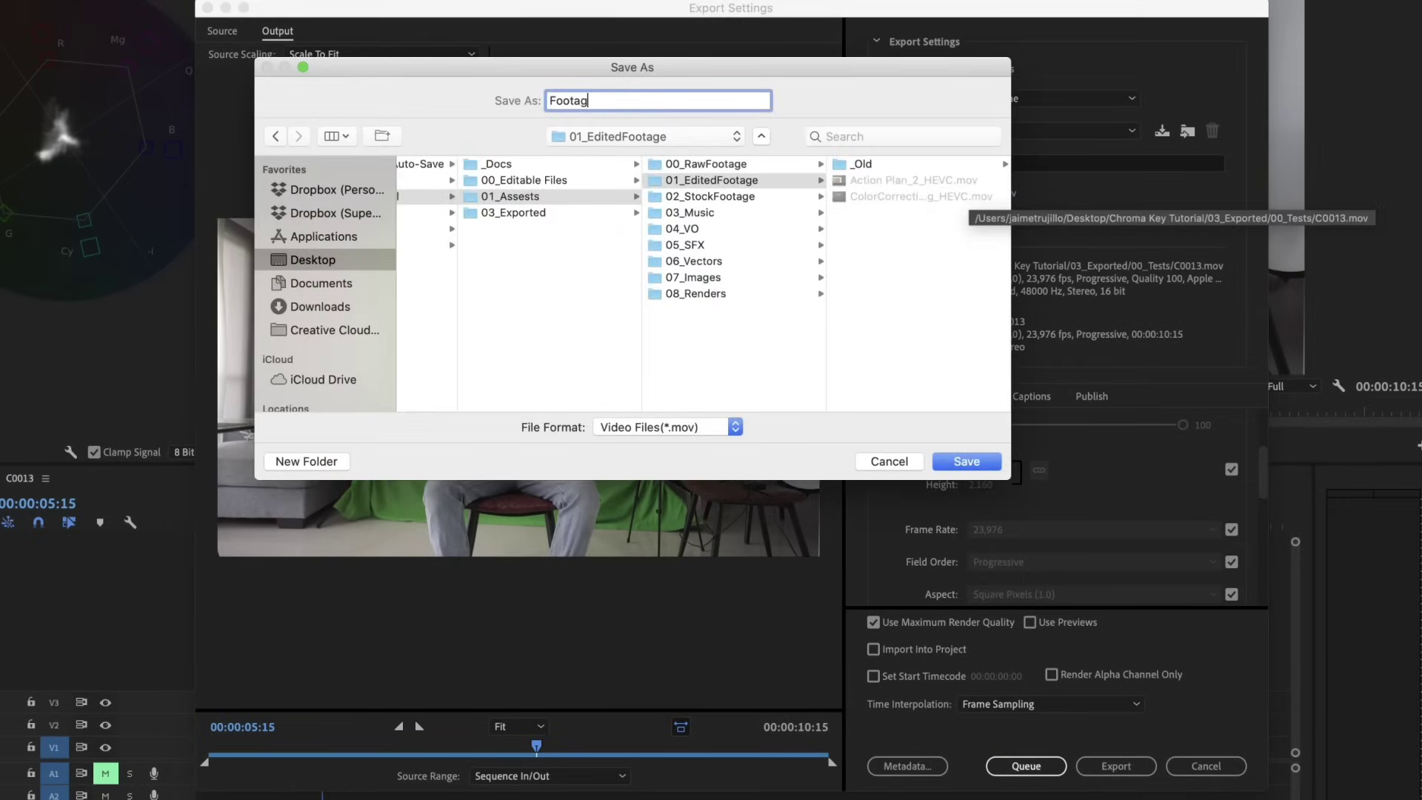
text(e_Color)
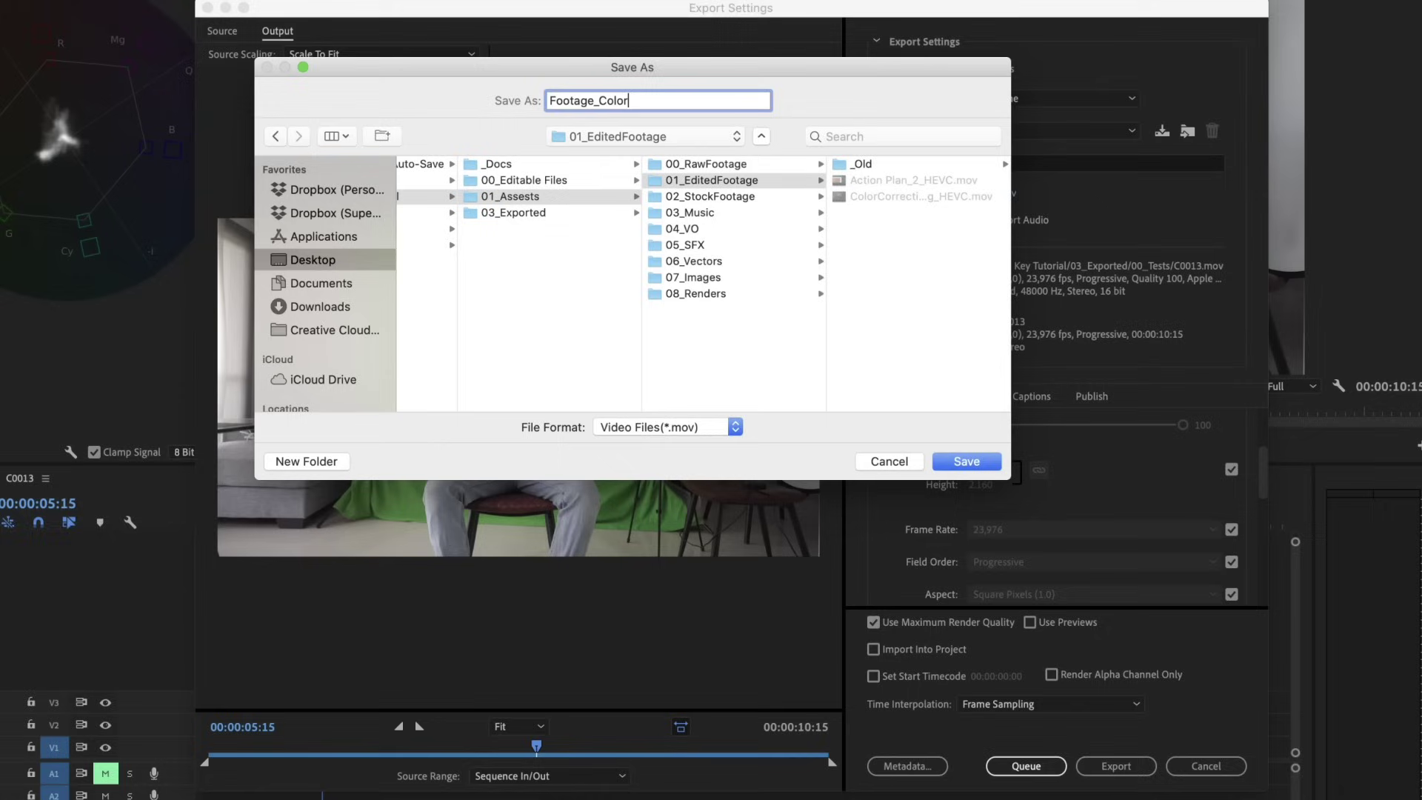
text(Corrected)
key(Return)
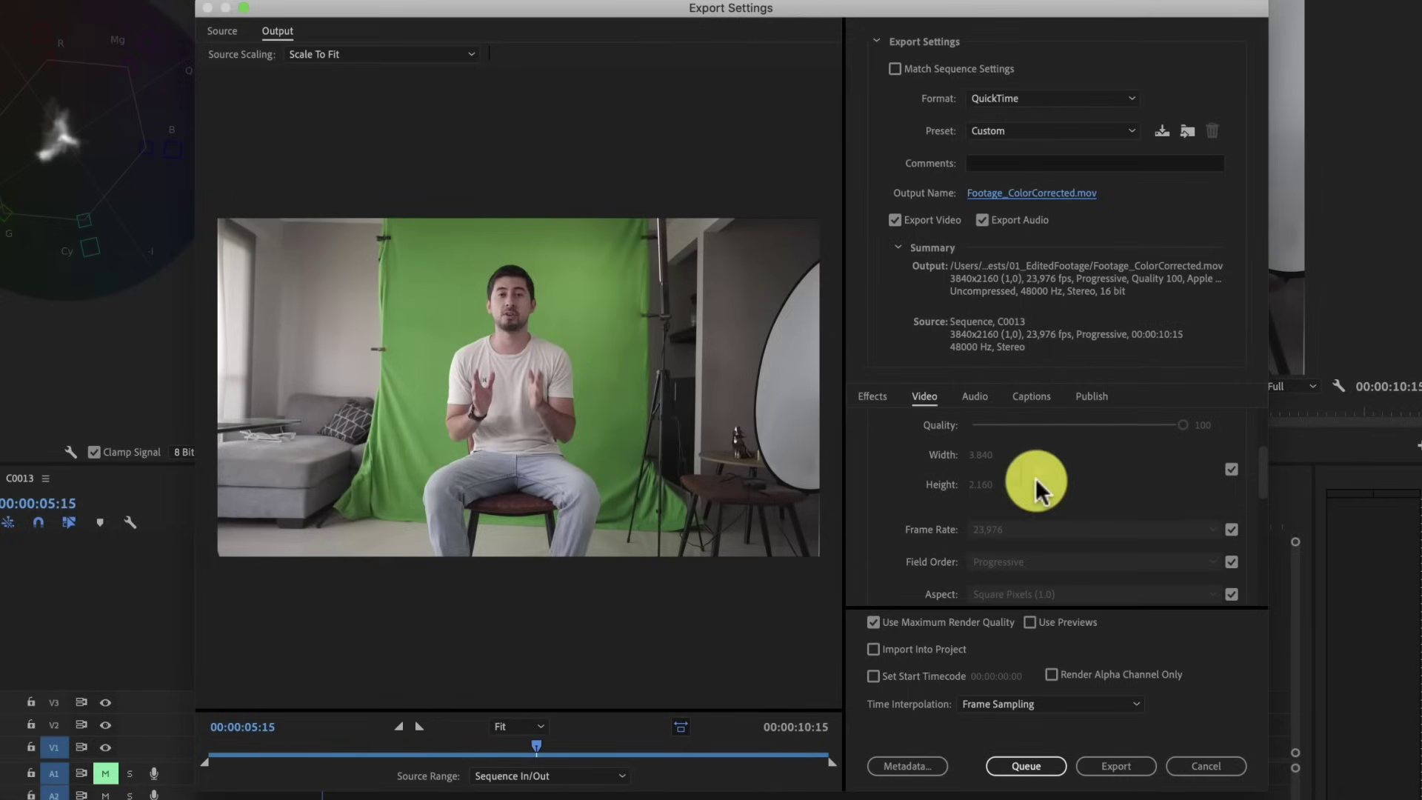
click(1104, 763)
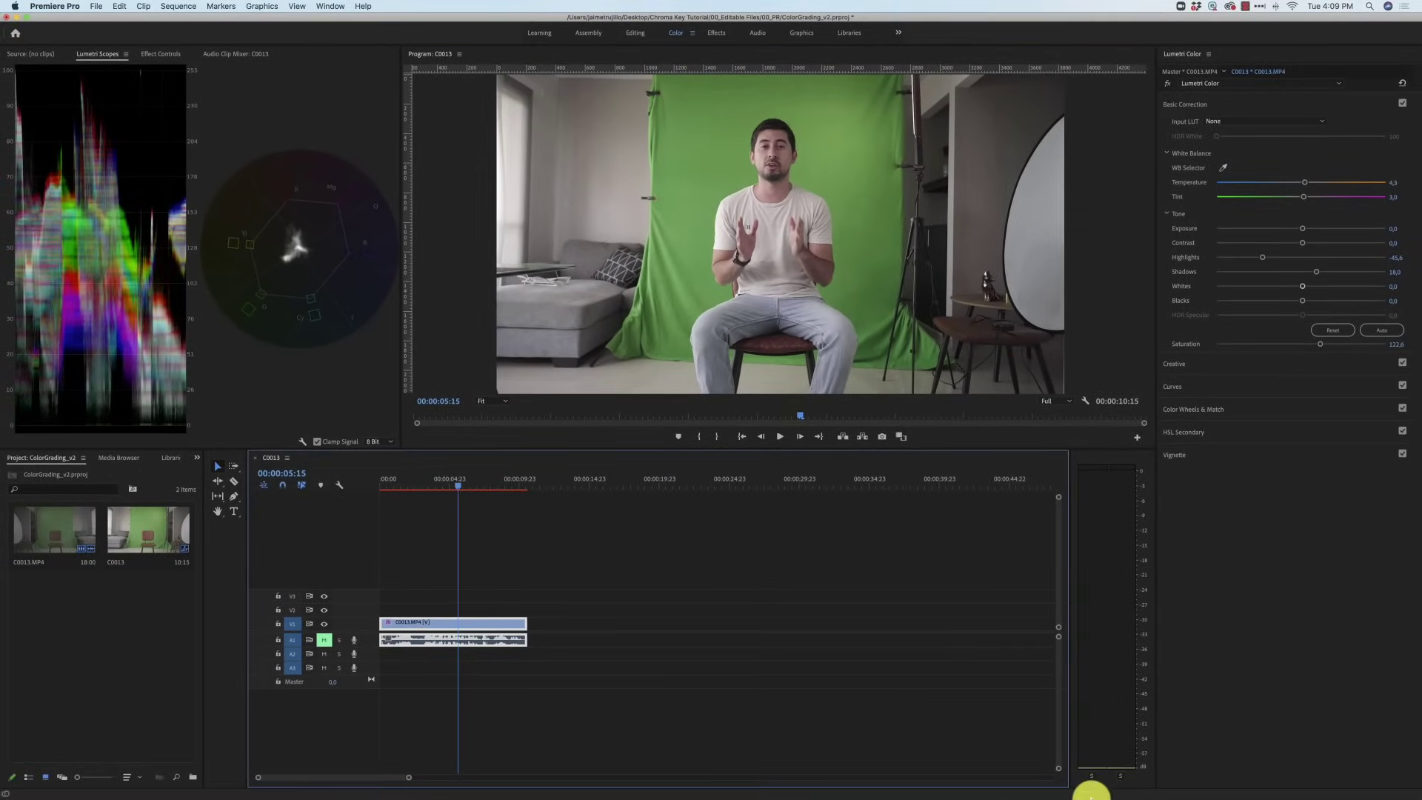
click(1088, 791)
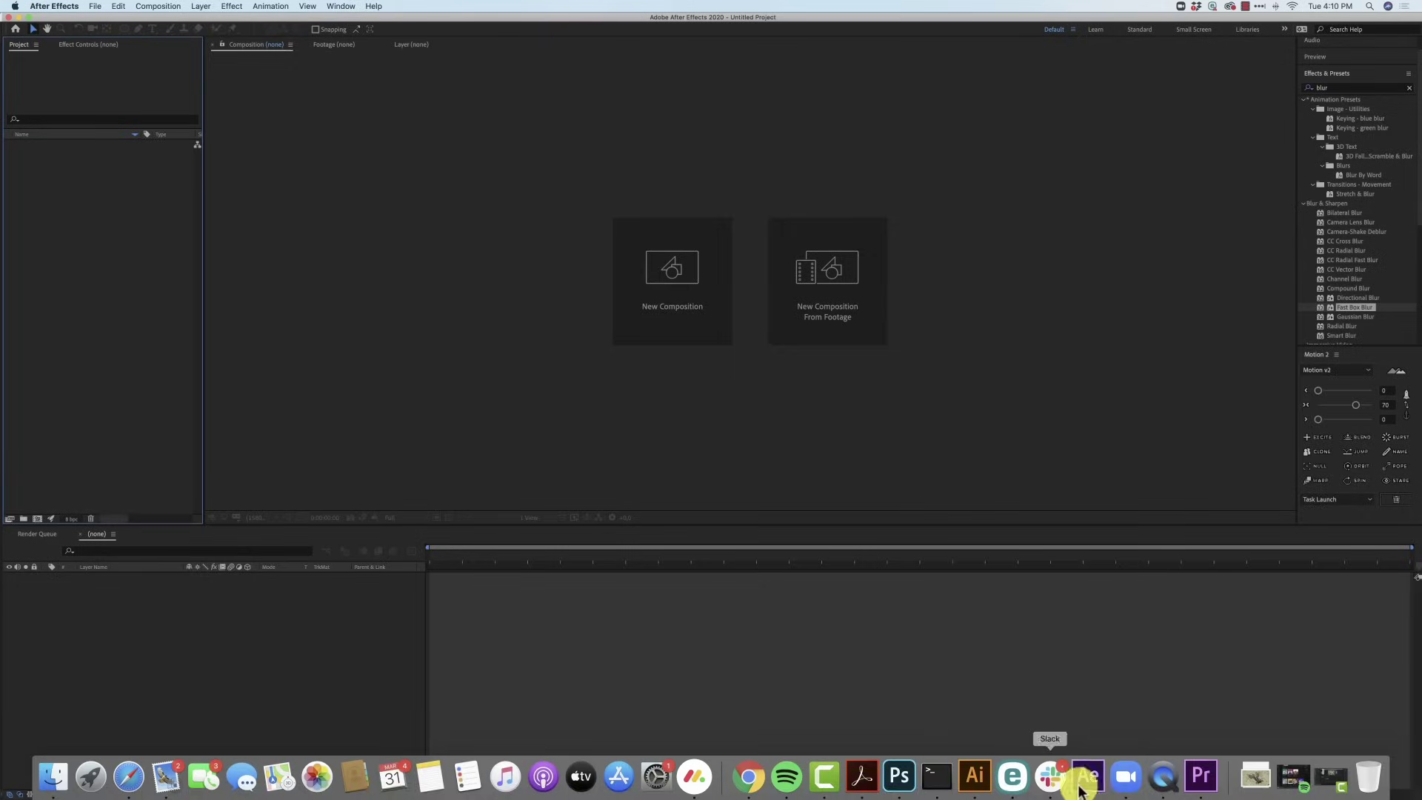